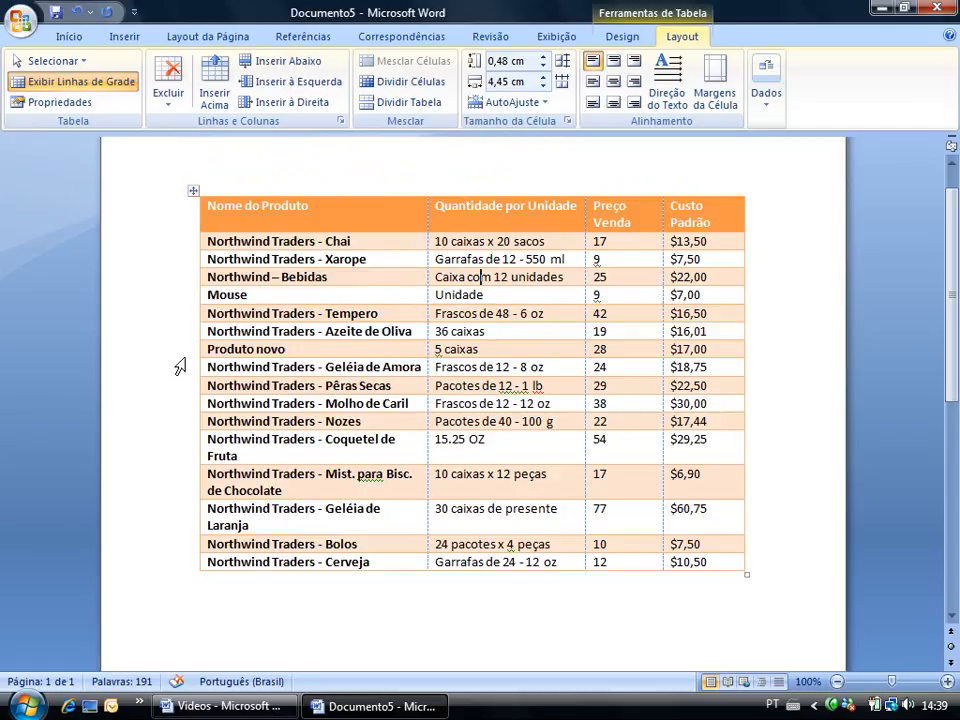
Select the entire "Produto novo" cell in the product name column.
left_click_drag(290, 349, 231, 344)
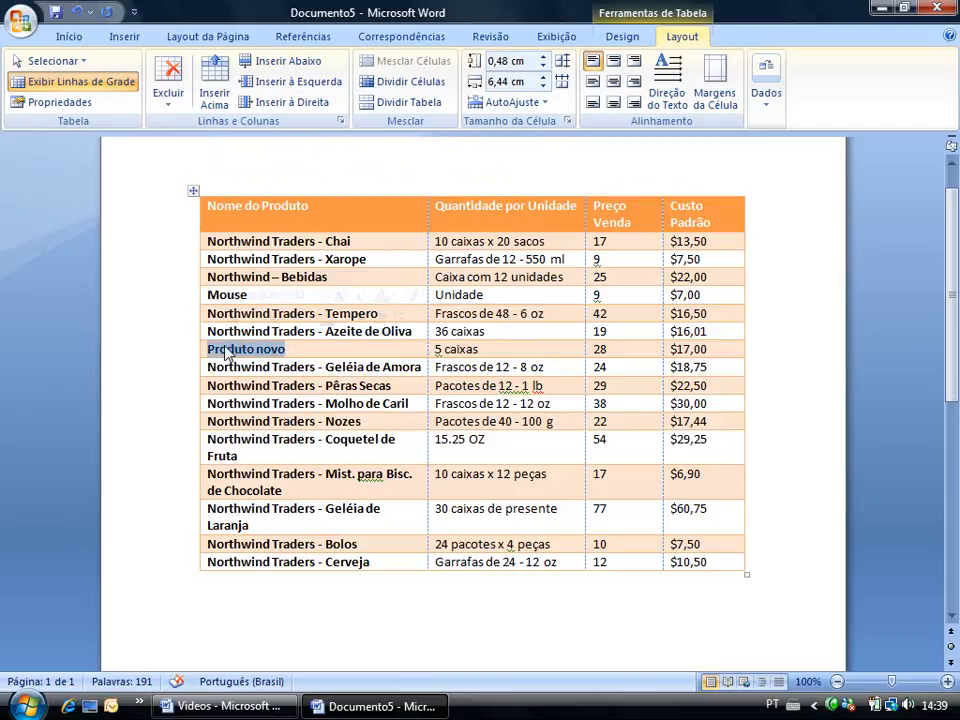
left_click(290, 349)
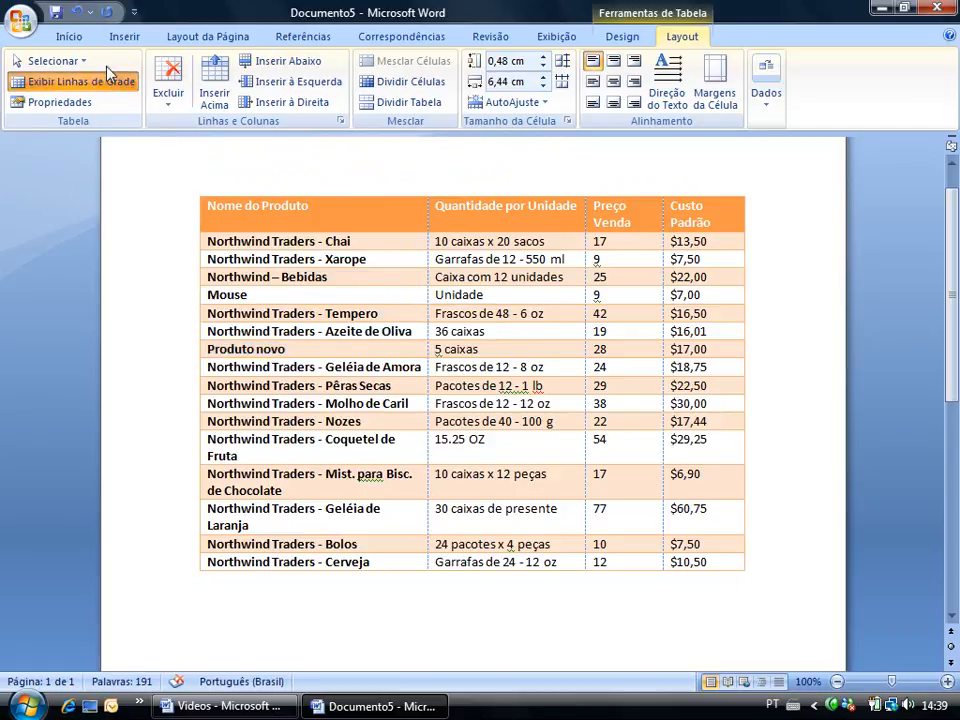
left_click(55, 61)
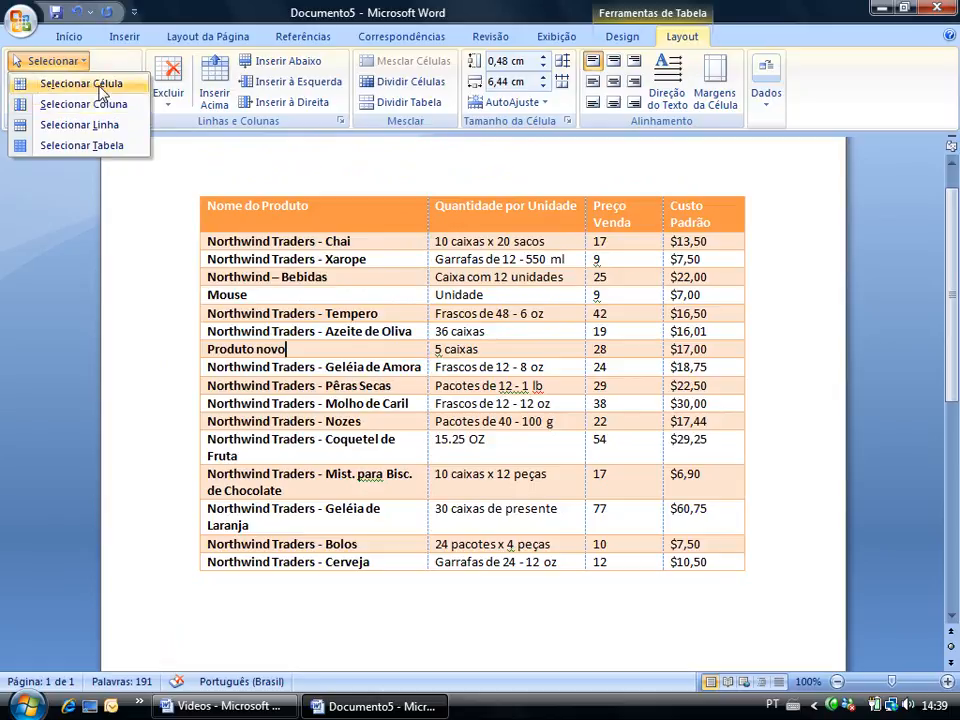
left_click(101, 88)
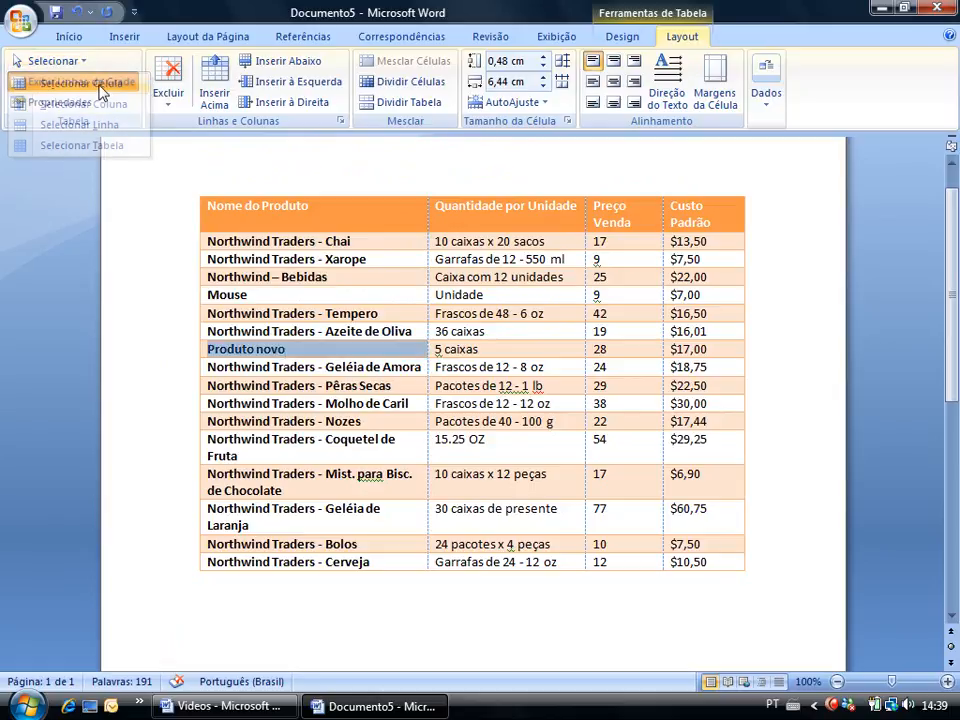
right_click(346, 354)
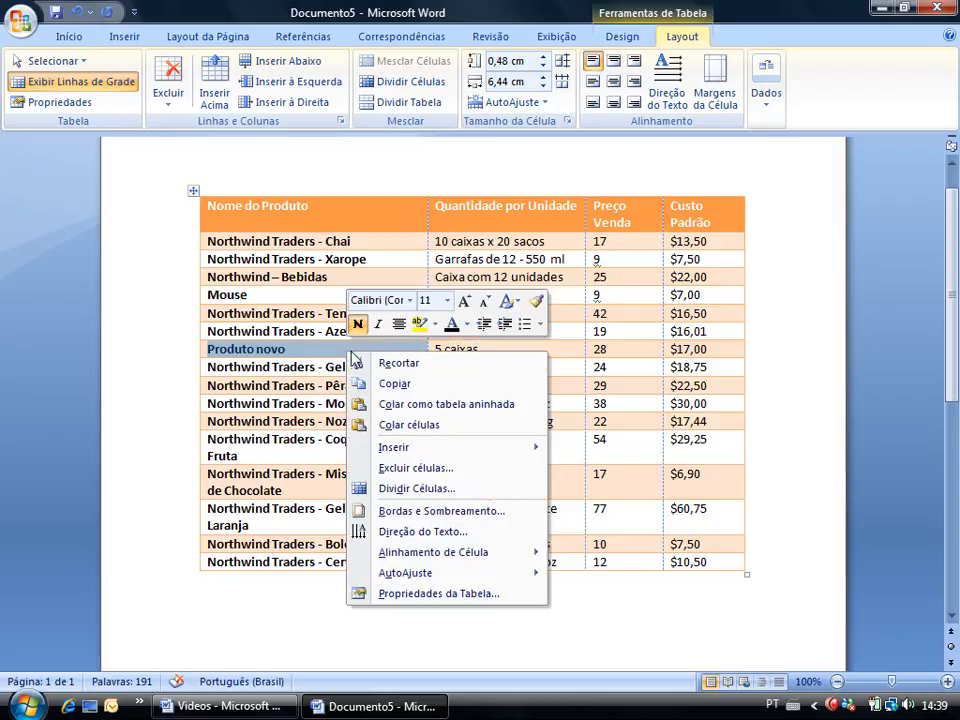
left_click(304, 355)
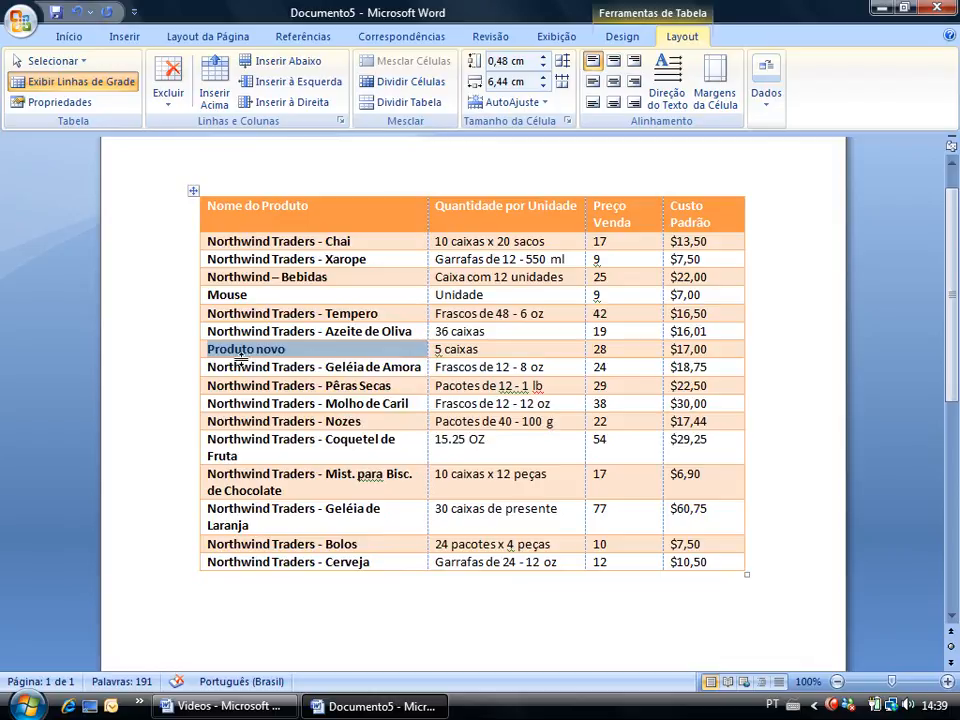
Delete the "Produto novo" row based on the cell holding the cursor, and undo the deletion.
left_click(292, 357)
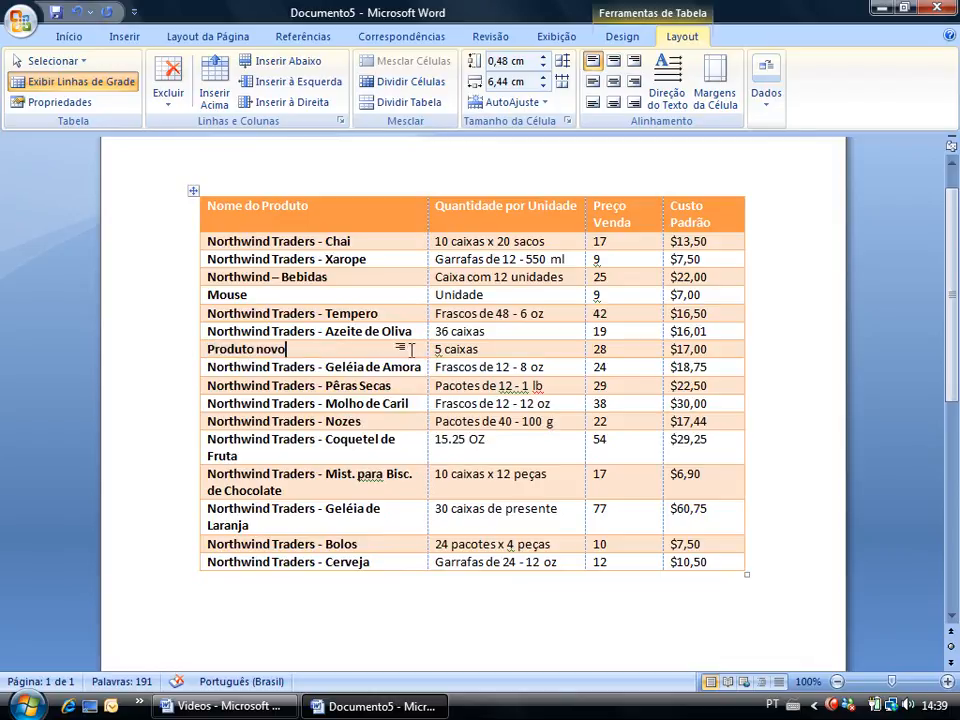
left_click(490, 352)
left_click(616, 347)
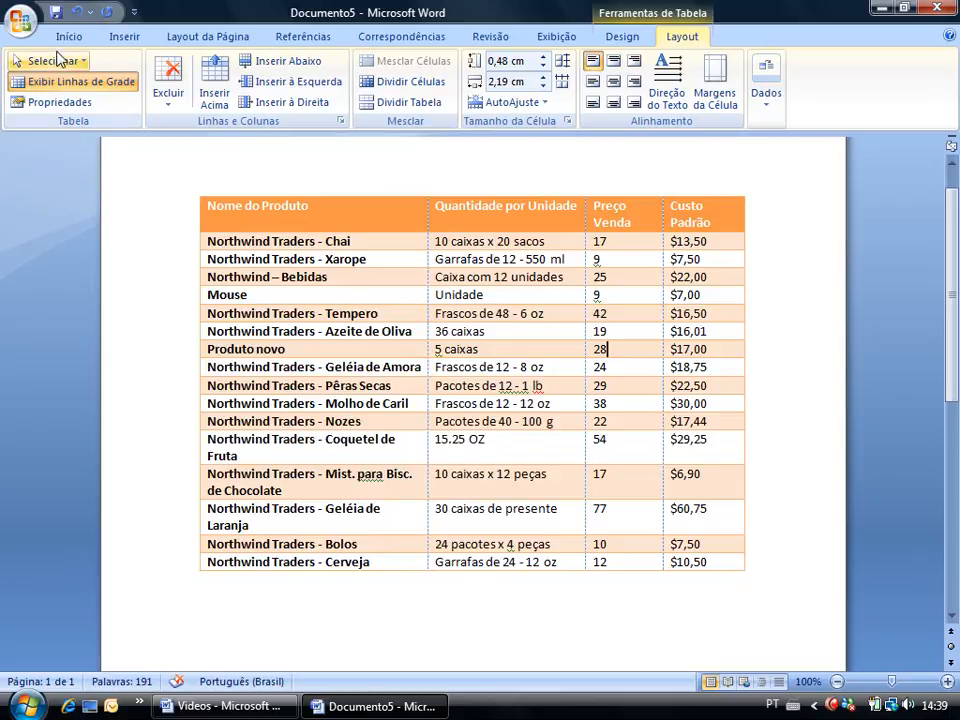
left_click(168, 111)
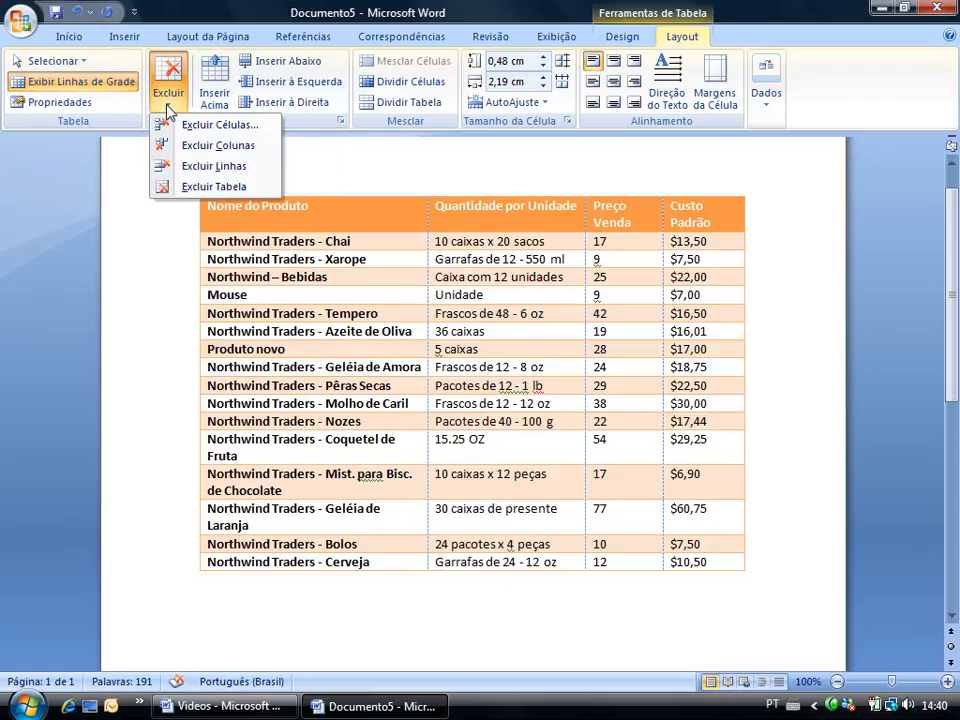
left_click(224, 170)
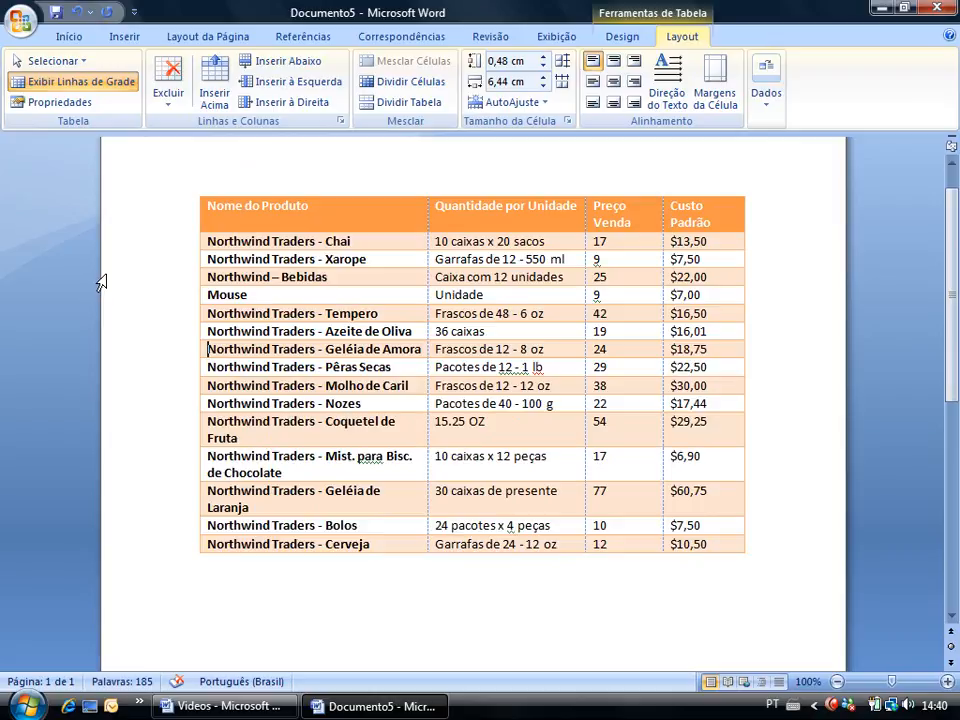
key("ctrl+z")
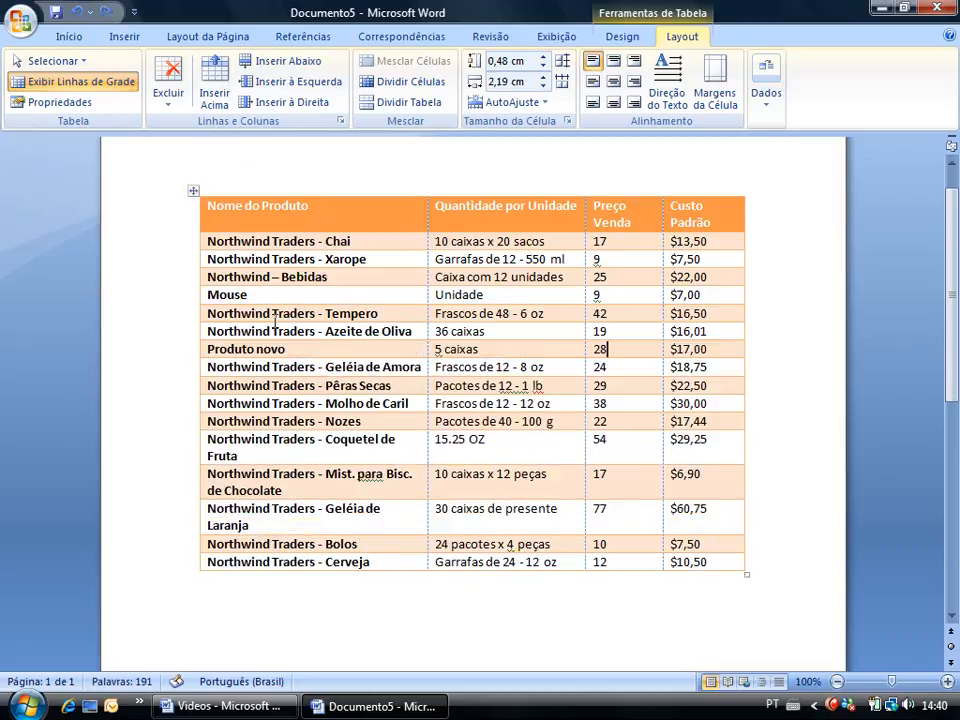
left_click_drag(300, 349, 208, 348)
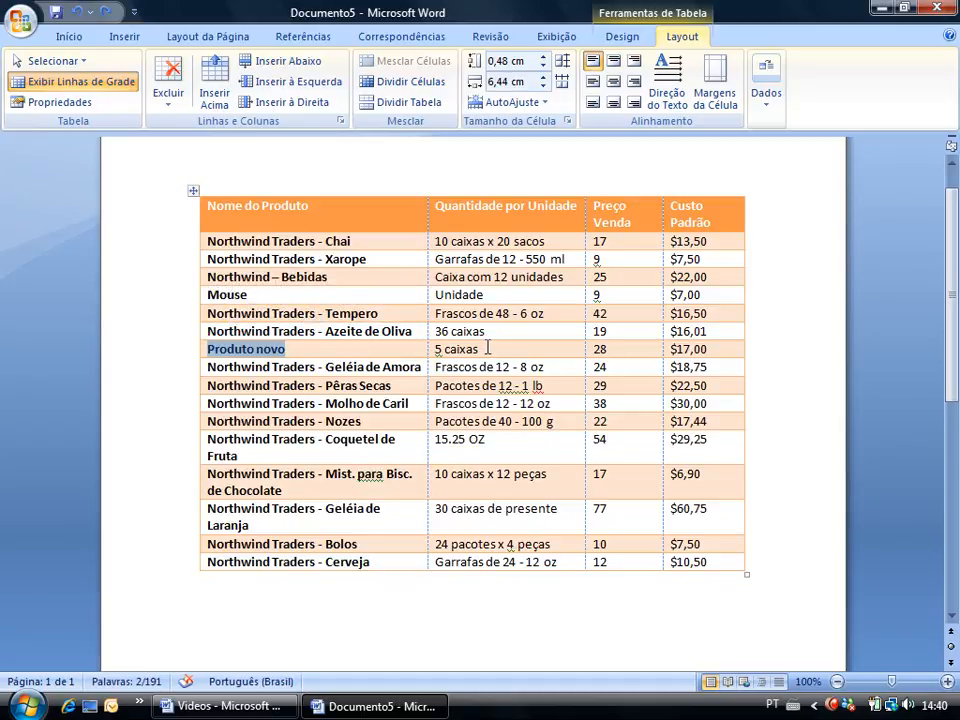
right_click(487, 348)
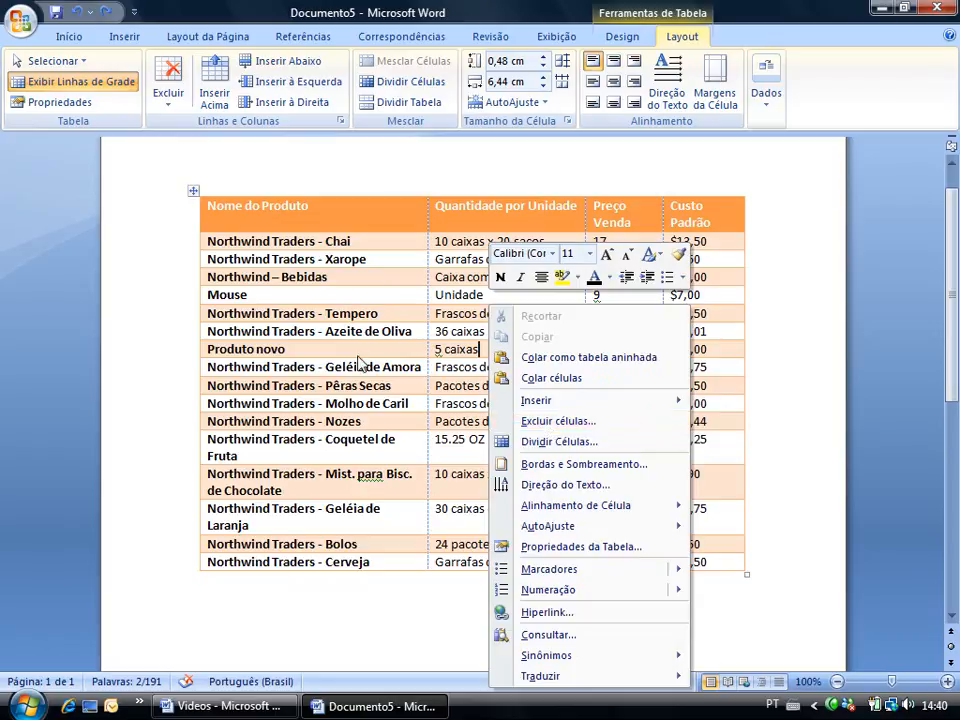
left_click(288, 349)
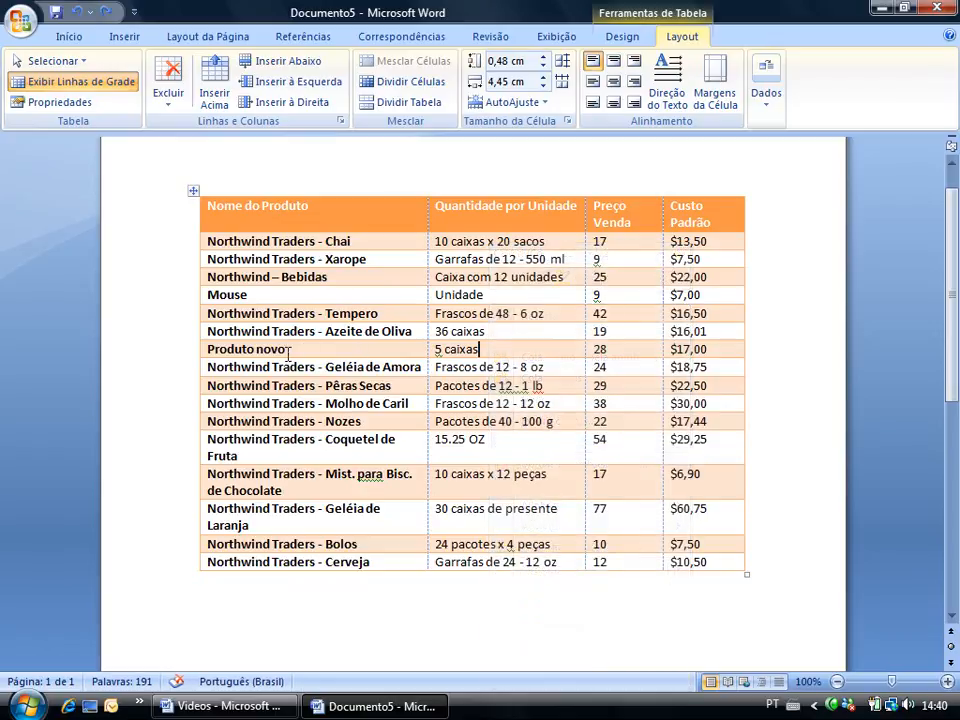
Select several table rows one at a time, ending with the "Produto novo" row.
left_click(183, 359)
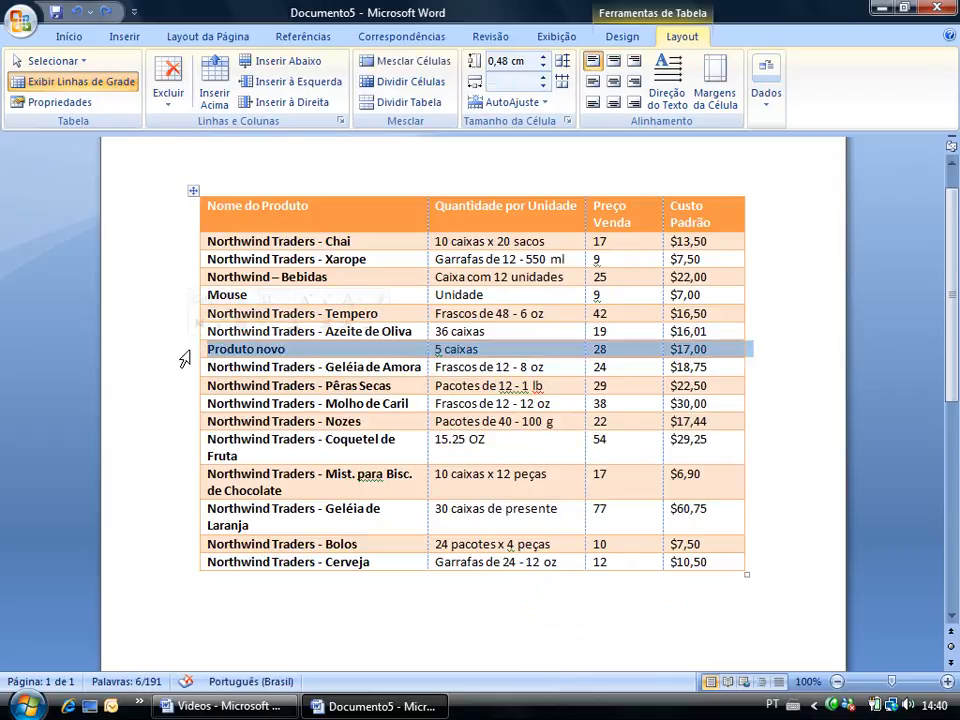
left_click(184, 385)
left_click(181, 421)
left_click(178, 448)
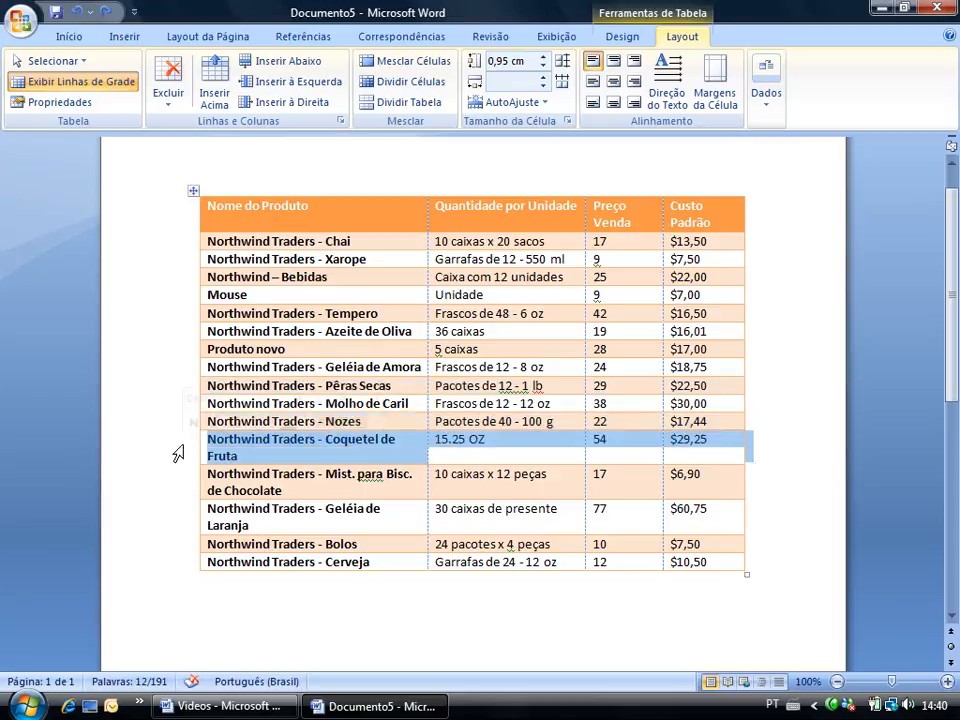
left_click(180, 367)
left_click(180, 350)
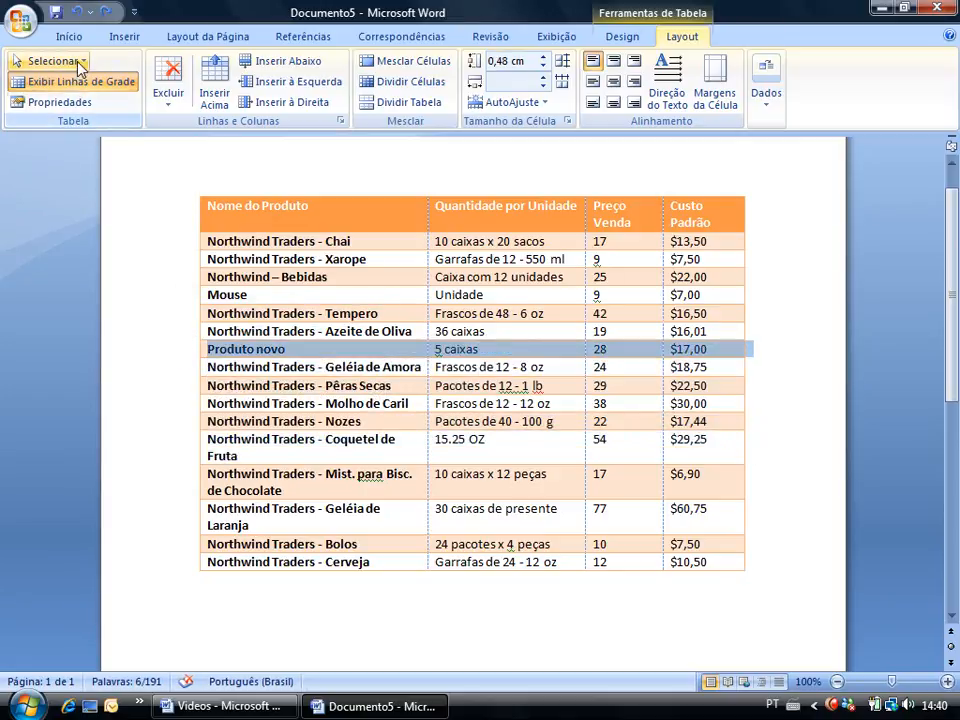
Select the entire "Produto novo" row from its quantity cell and delete it from the table.
left_click(318, 349)
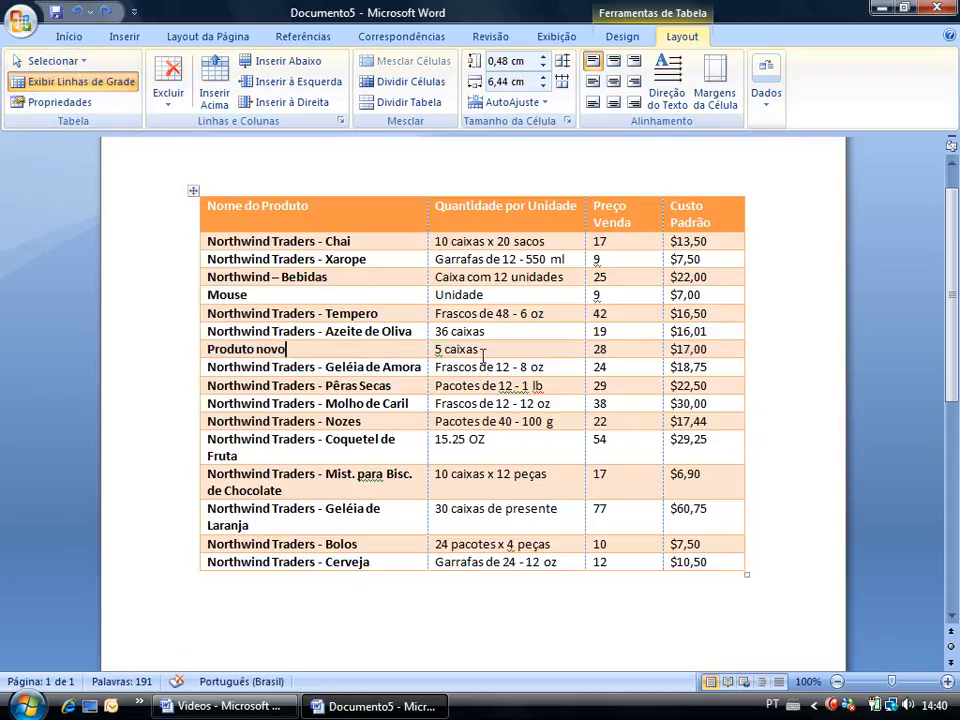
left_click(488, 349)
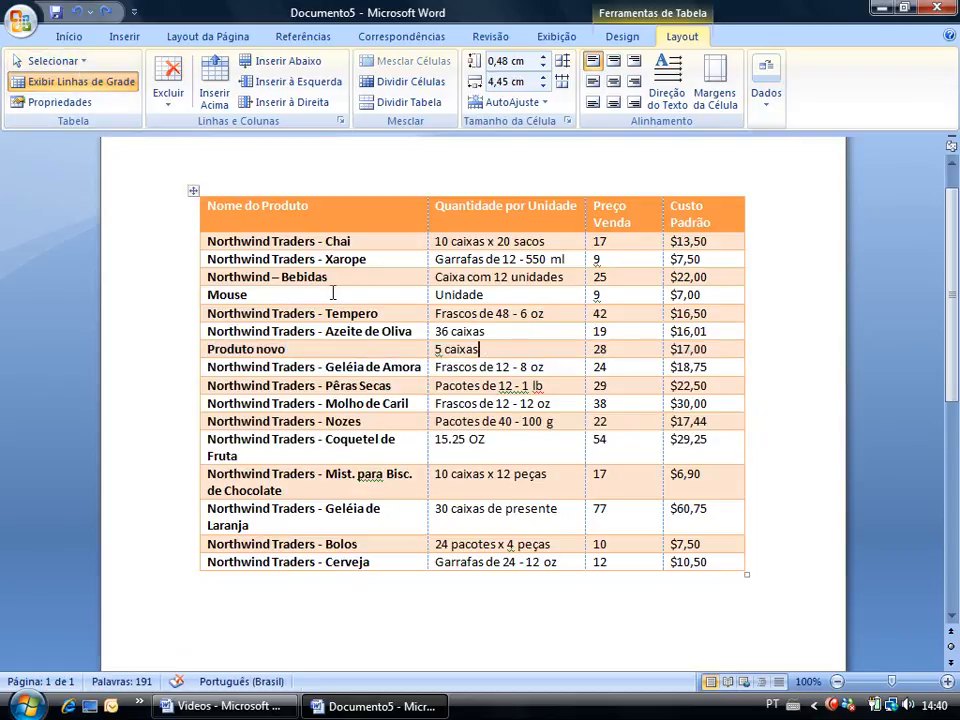
left_click(78, 64)
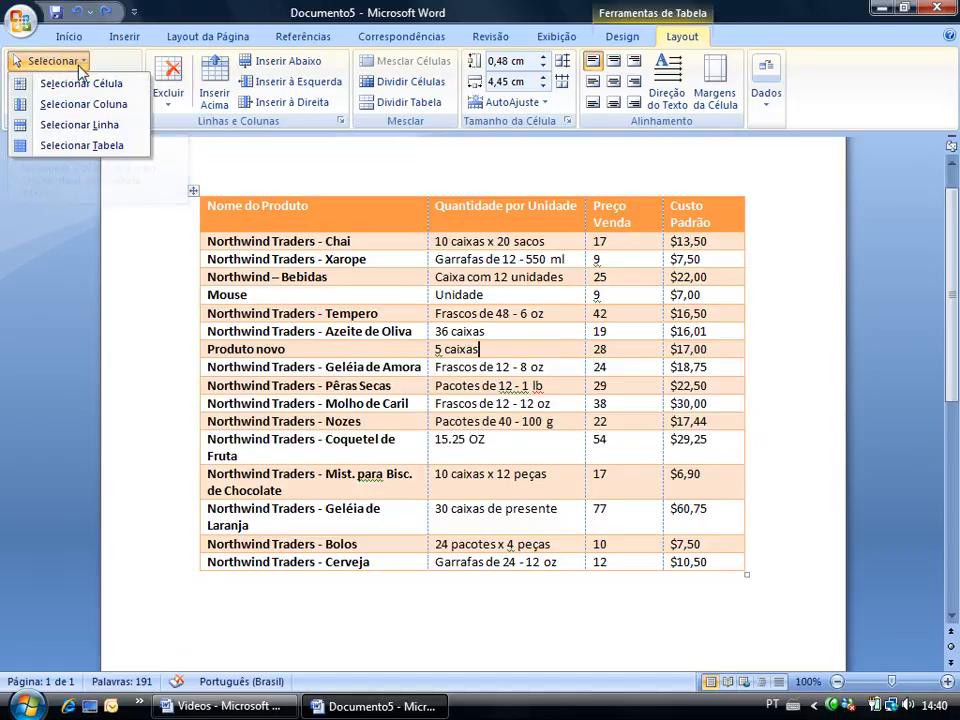
left_click(80, 125)
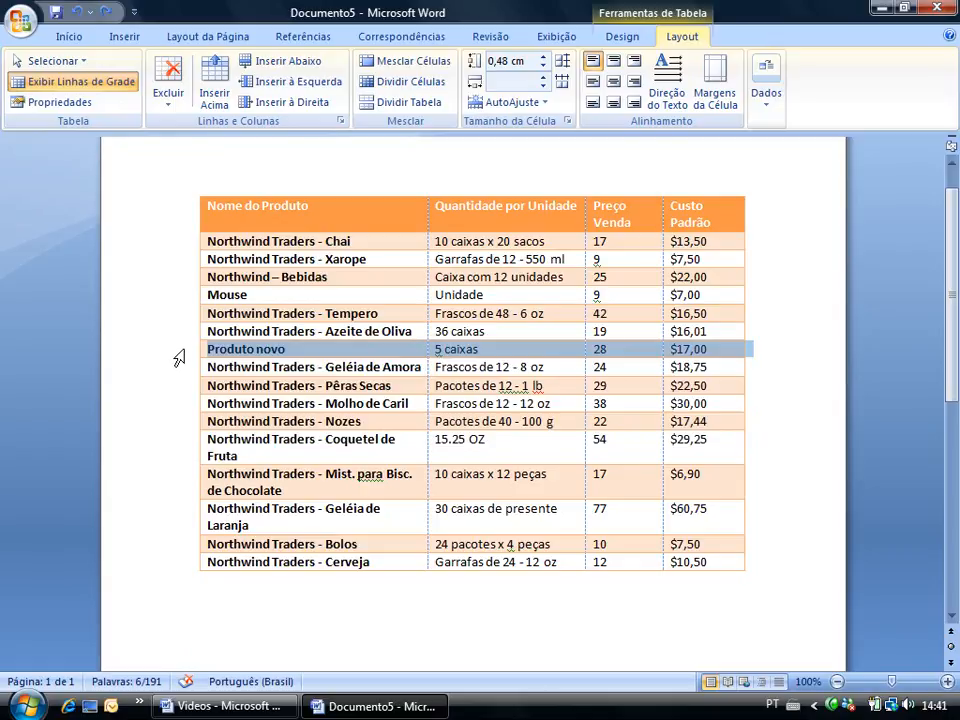
right_click(179, 358)
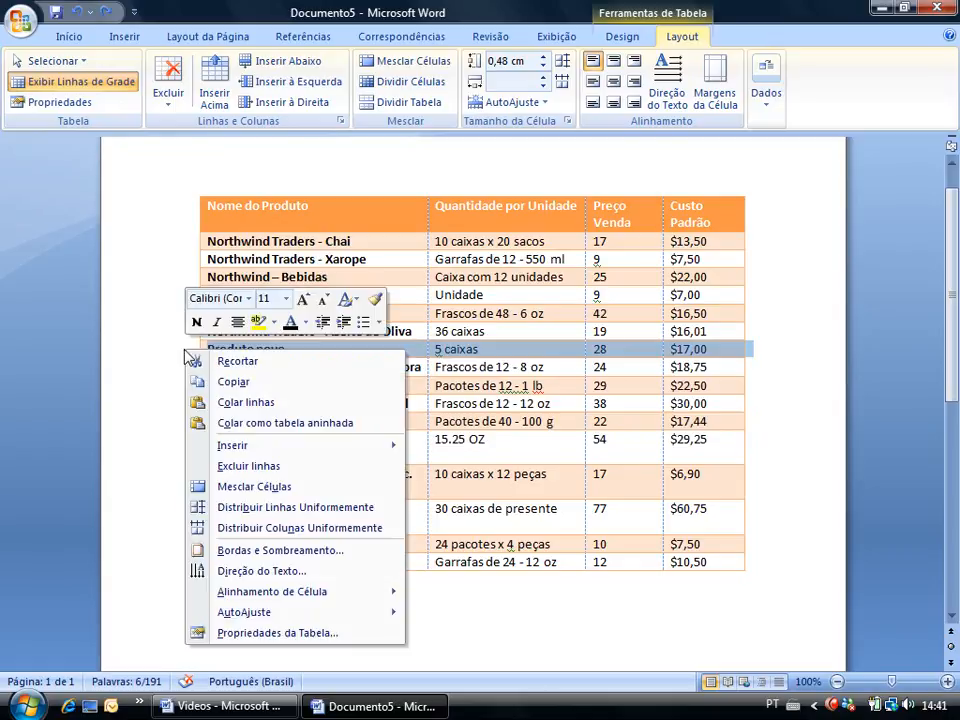
left_click(262, 467)
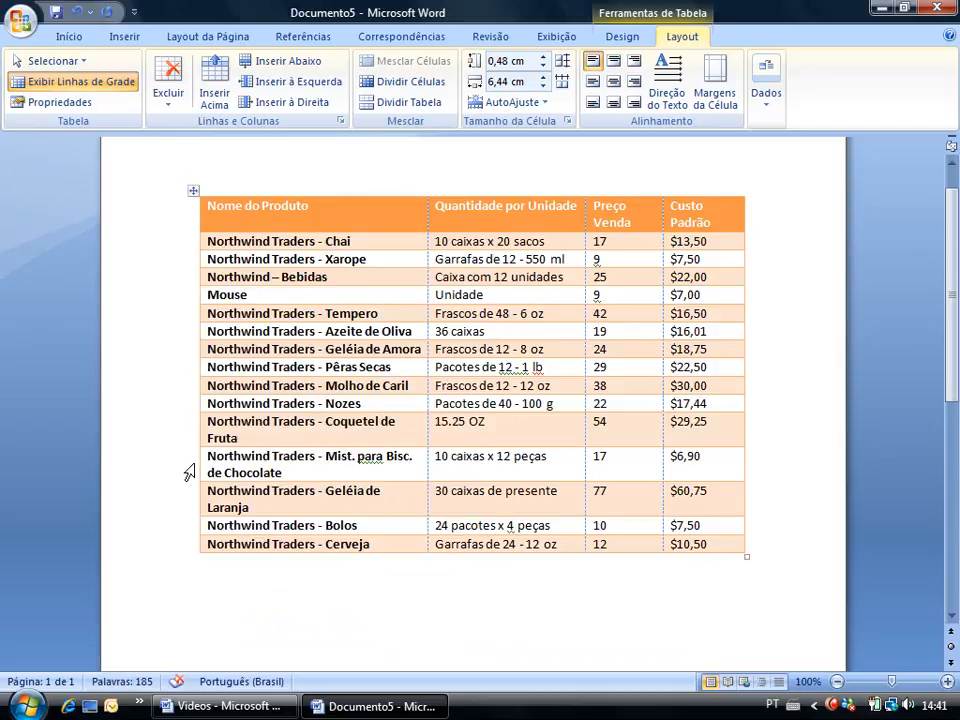
Delete the block of rows from "Mouse" to "Northwind Traders - Molho de Caril", and undo the deletion.
left_click_drag(176, 300, 174, 391)
right_click(163, 320)
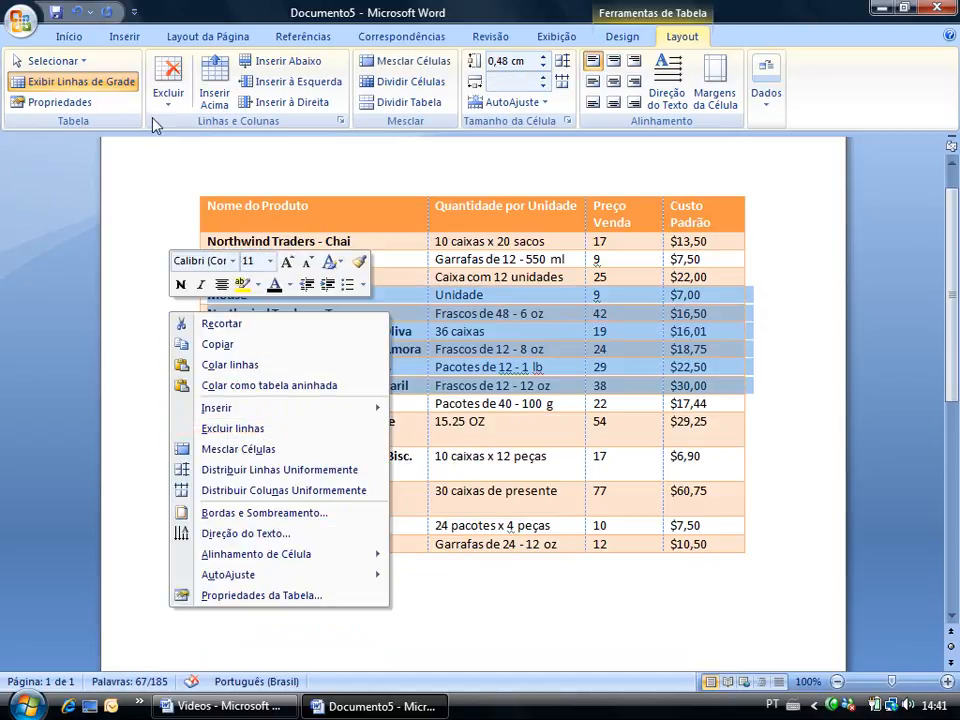
left_click(166, 88)
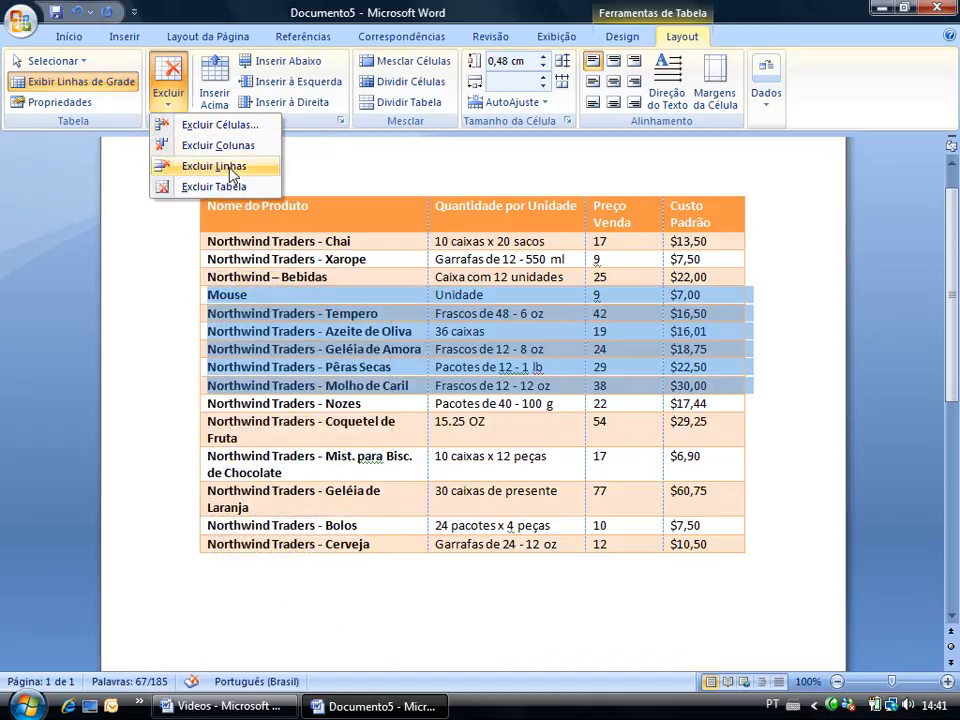
left_click(232, 171)
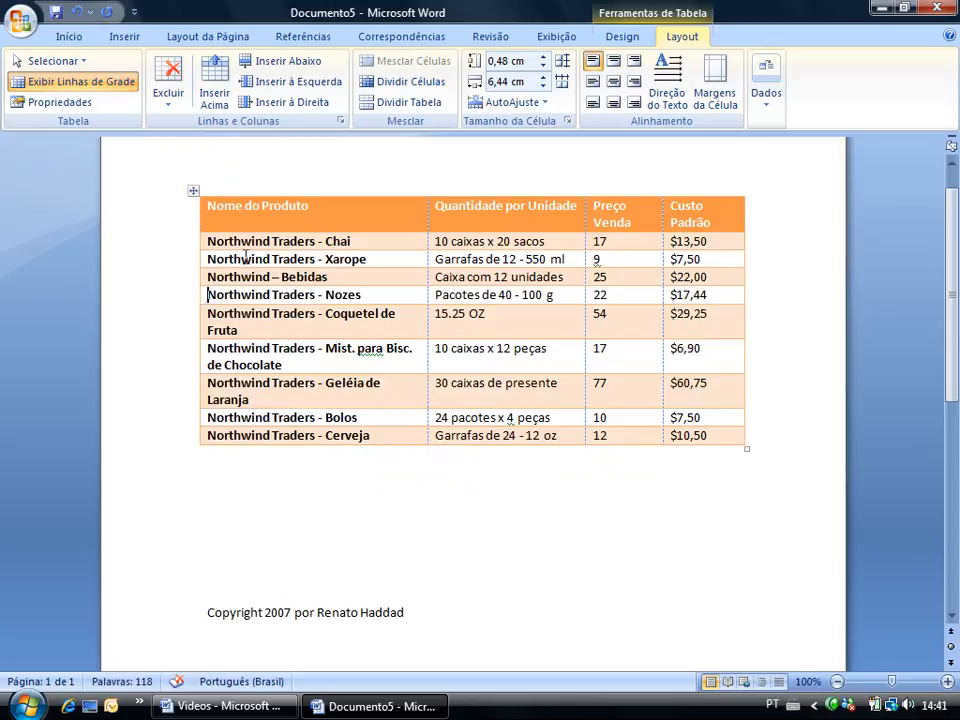
key("ctrl+z")
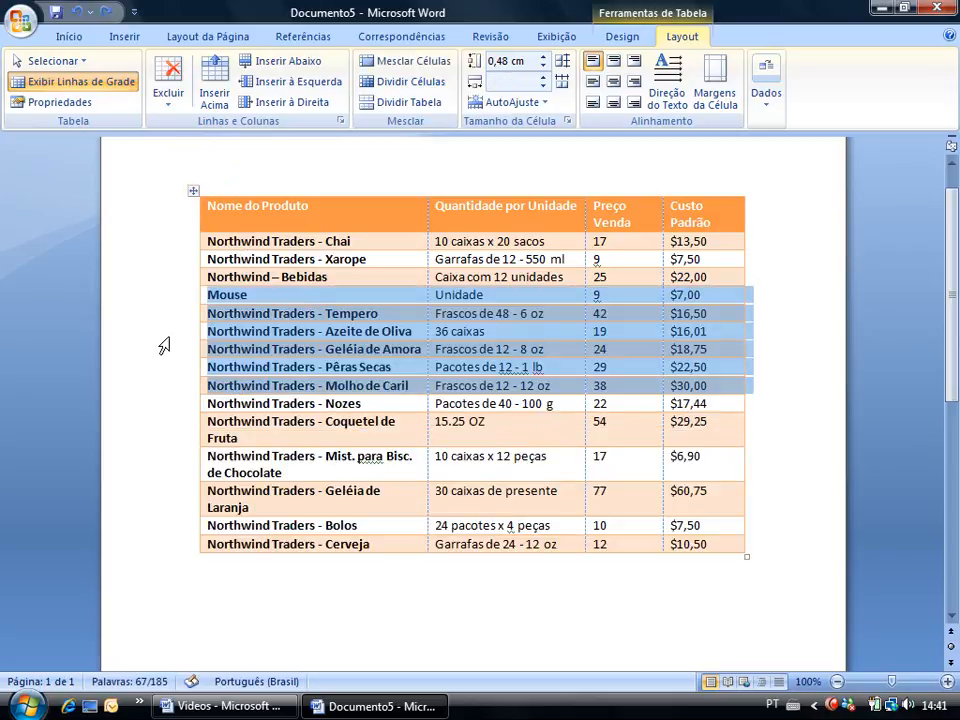
Delete only the "Mouse" row from the product table.
left_click(177, 300)
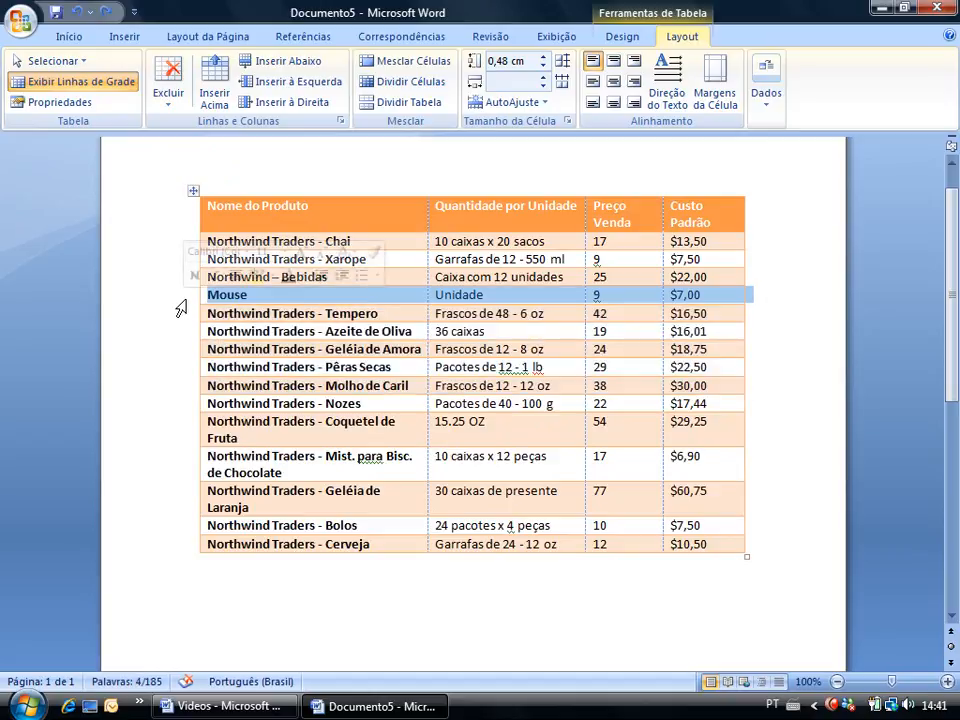
right_click(185, 305)
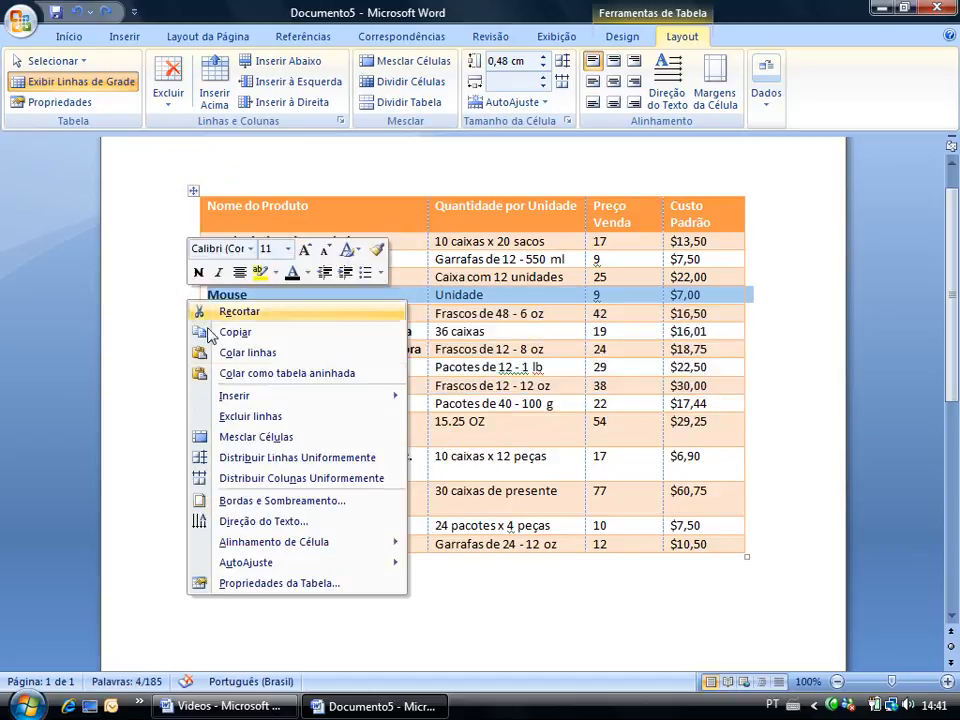
left_click(250, 417)
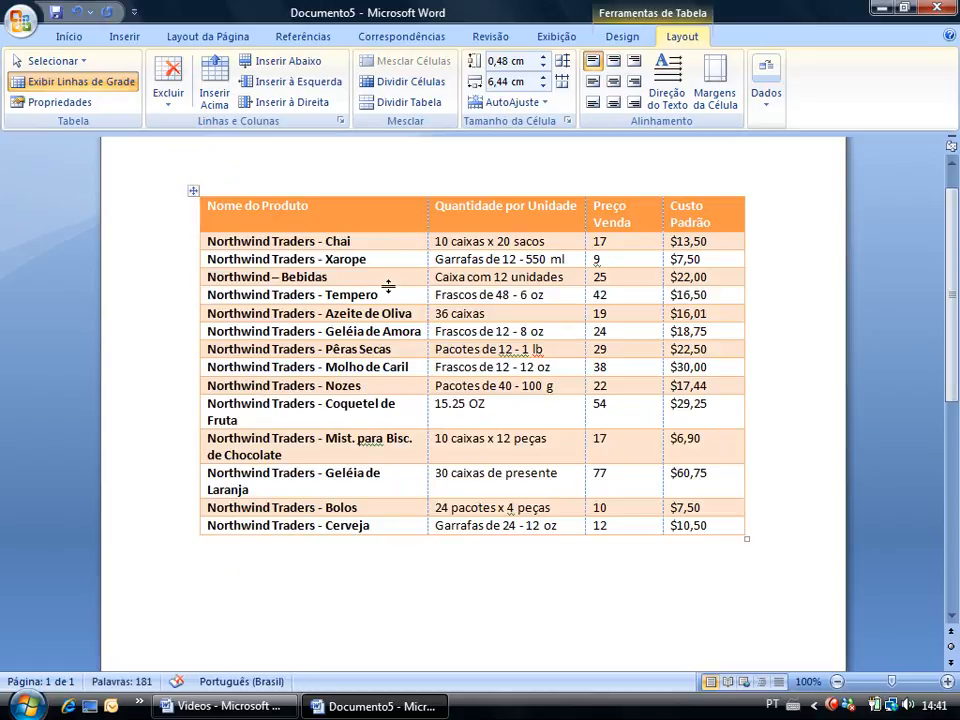
Select the whole "Preço Venda" column and delete it from the table.
left_click(608, 238)
left_click(613, 193)
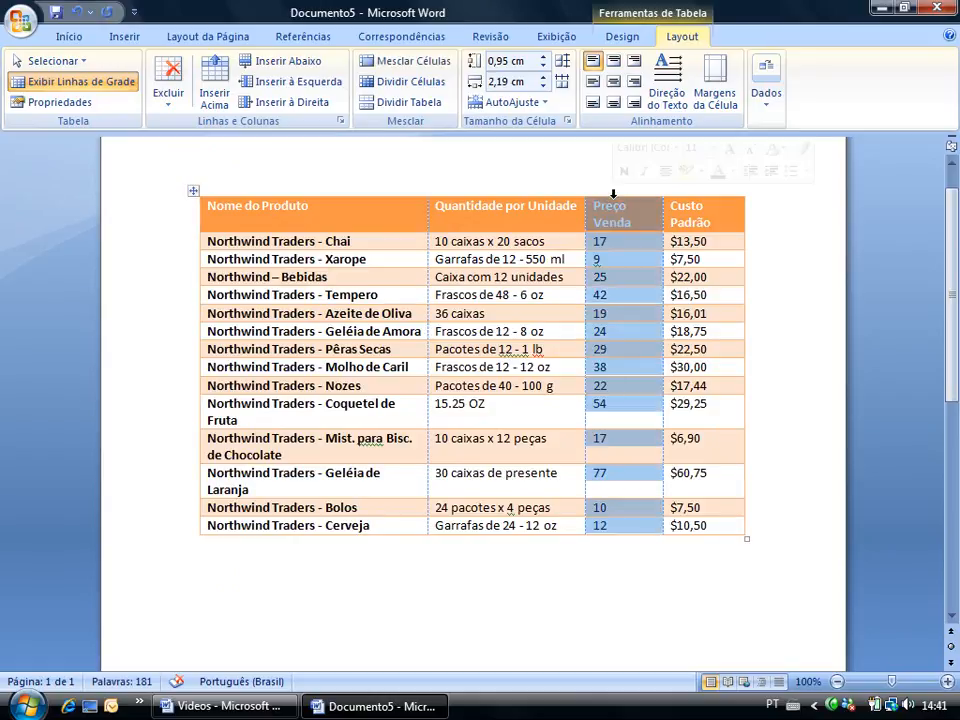
right_click(613, 212)
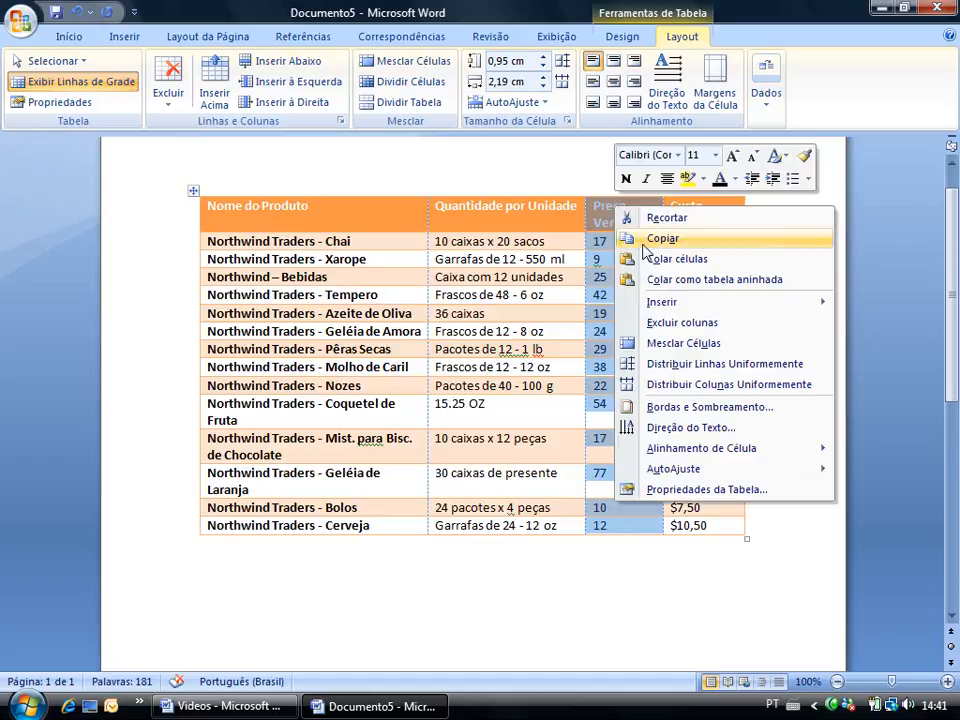
mouse_move(670, 304)
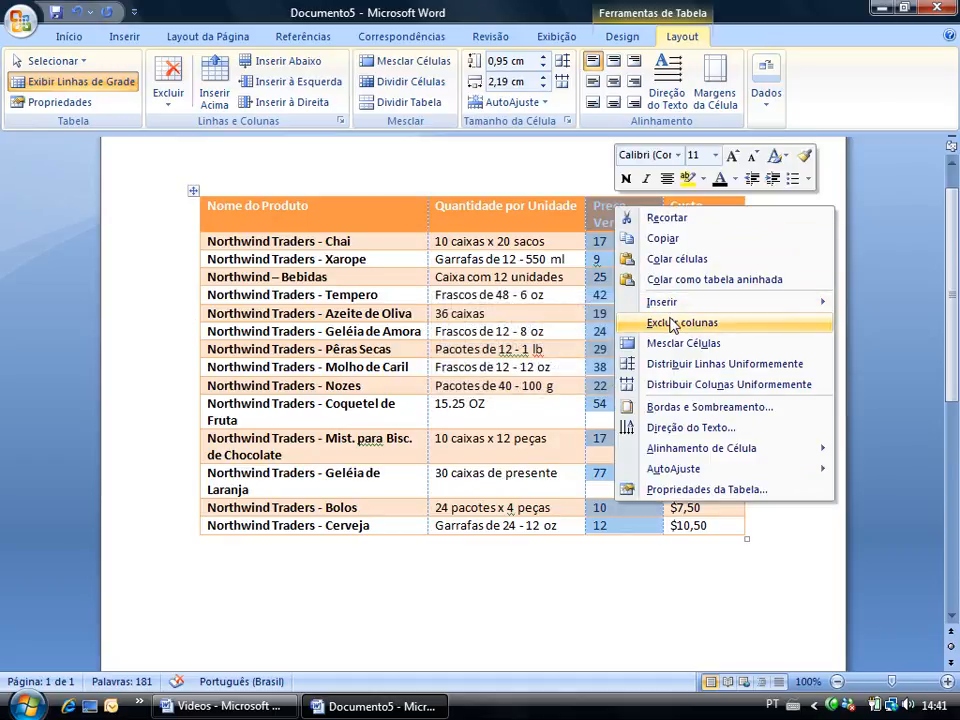
left_click(172, 100)
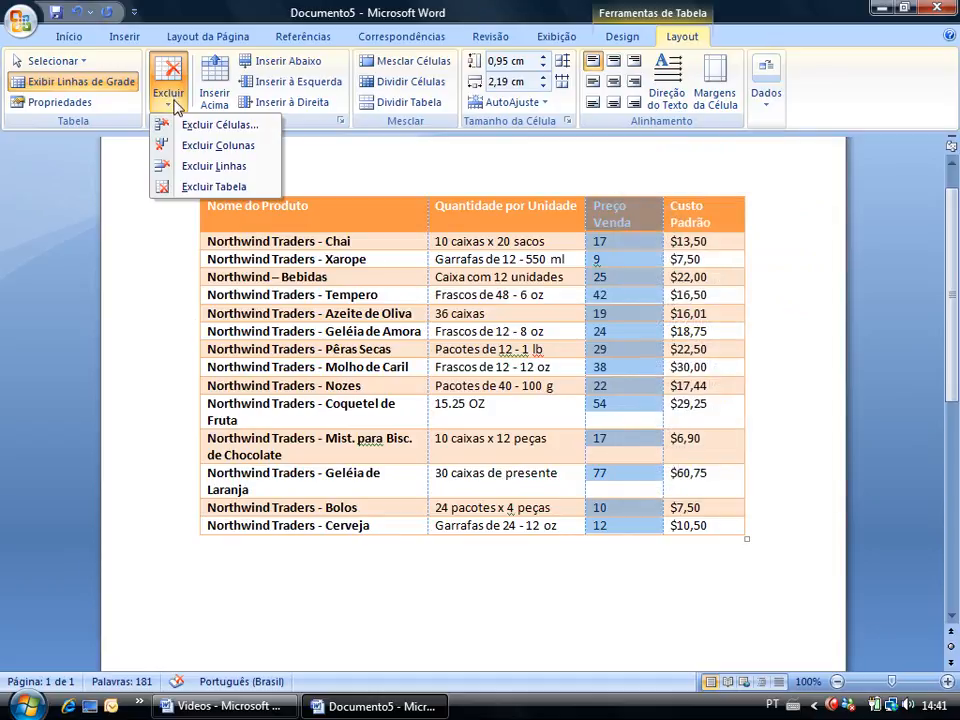
left_click(221, 150)
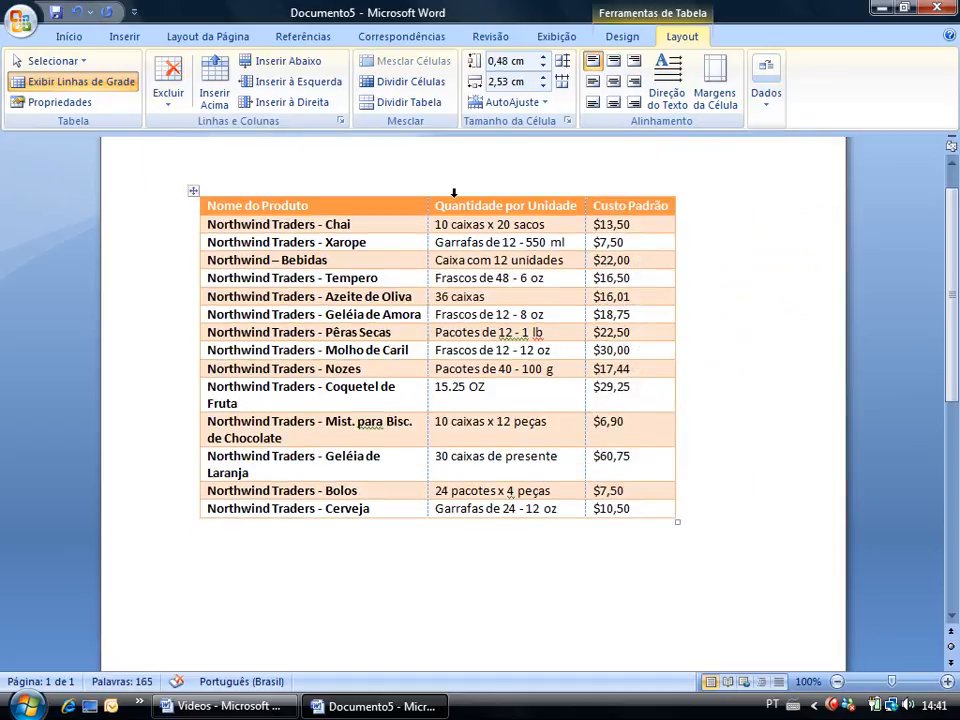
Undo the "Preço Venda" column deletion and select the adjacent "Preço Venda" and "Quantidade por Unidade" columns together.
key("ctrl+z")
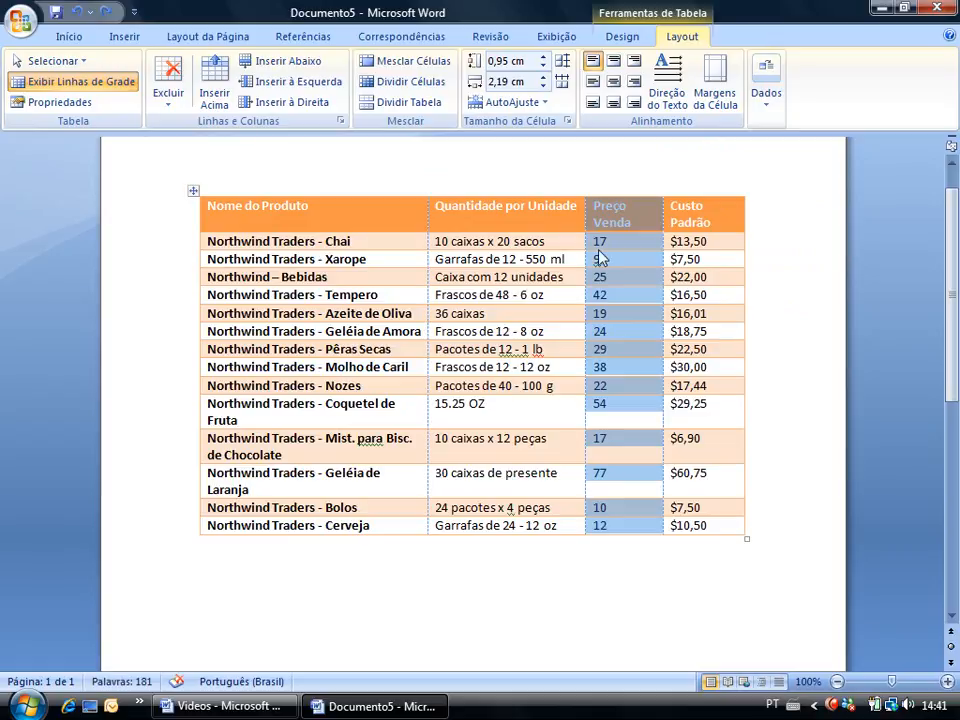
left_click(615, 212)
left_click_drag(609, 192, 523, 195)
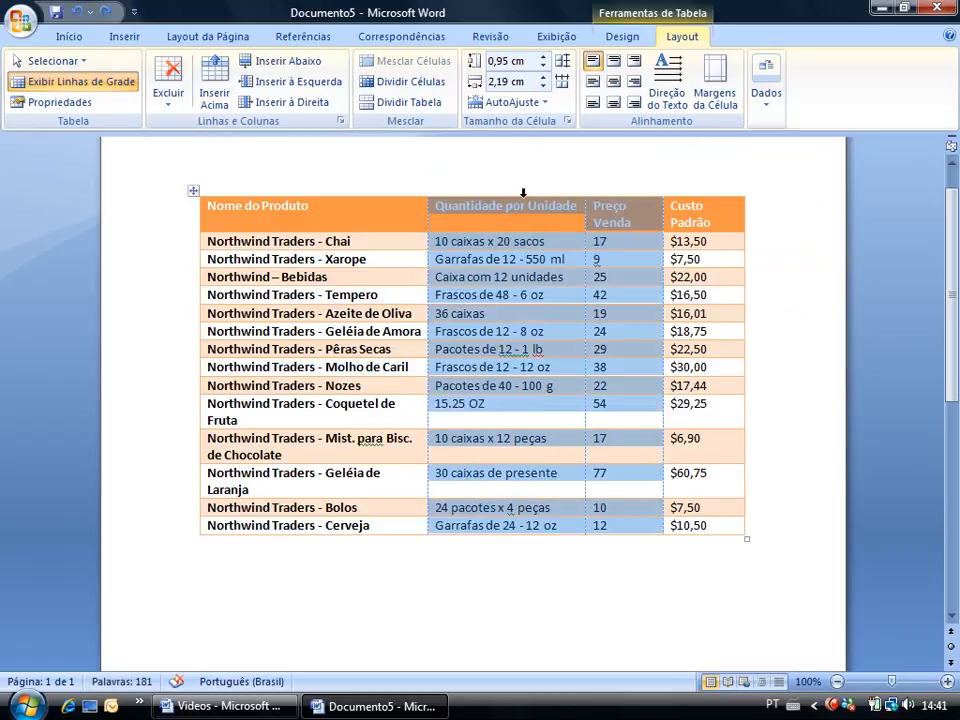
Select the non-adjacent "Nome do Produto" and "Preço Venda" columns together, and clear the selection.
left_click(344, 191)
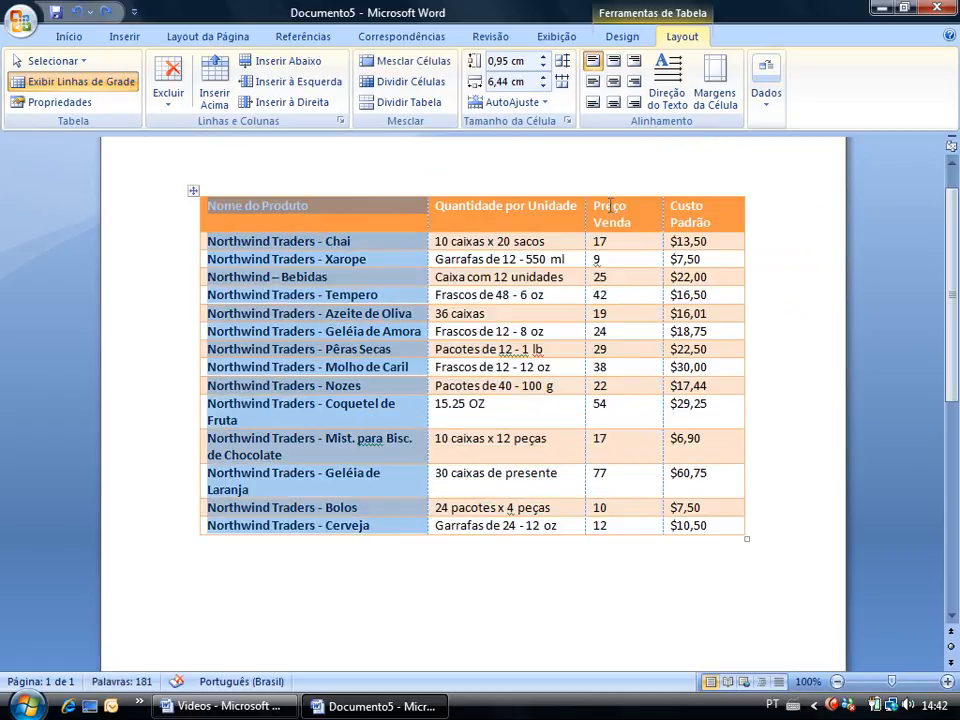
left_click(614, 194, "ctrl")
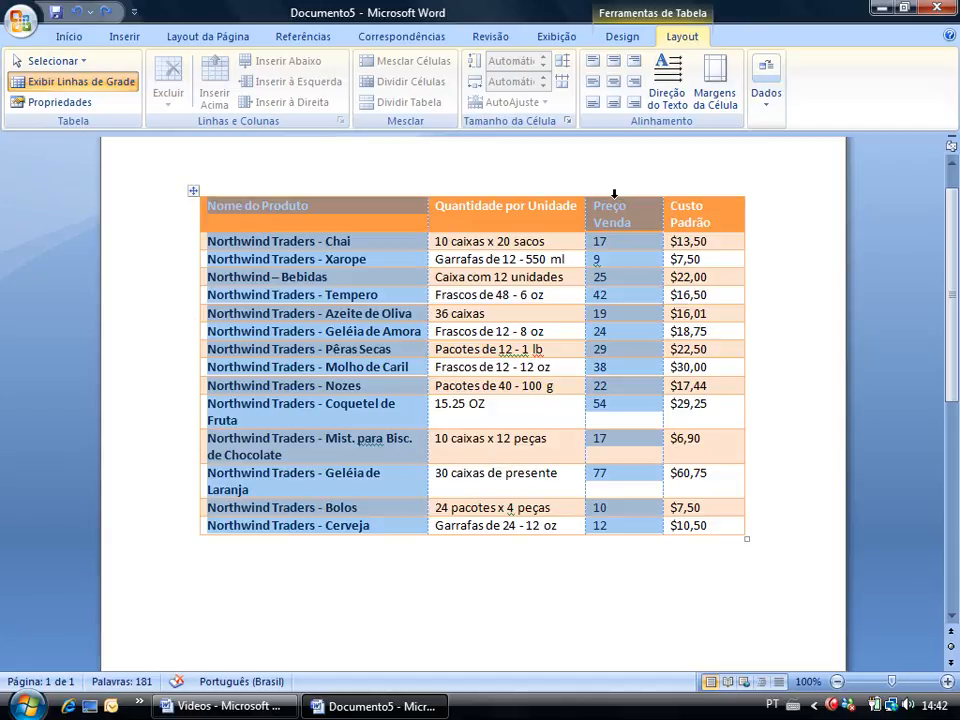
left_click(393, 192)
left_click(458, 207)
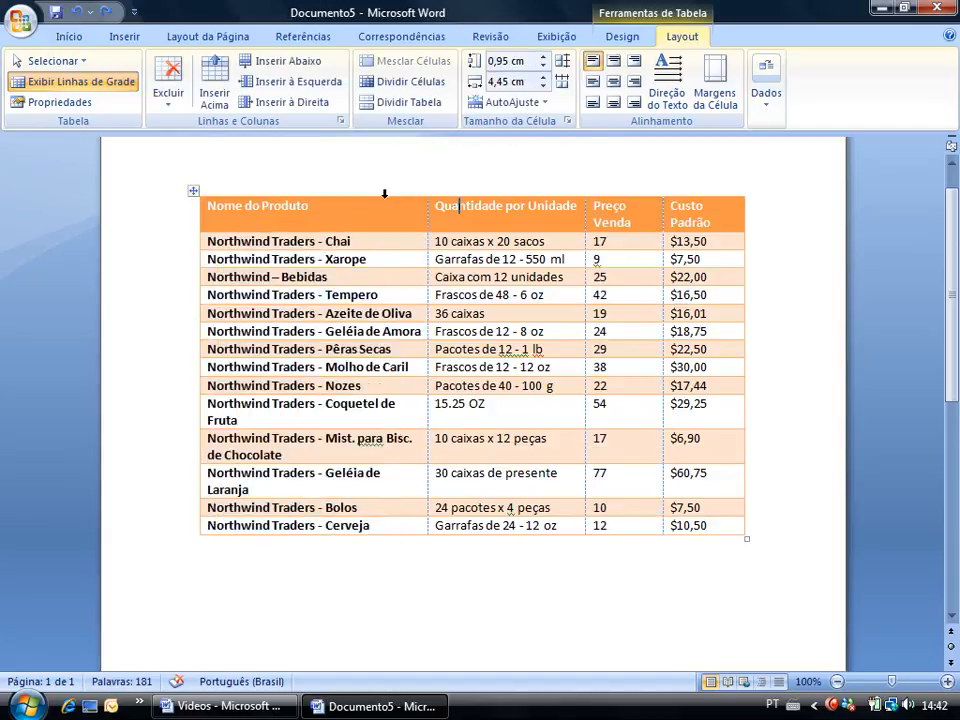
Try to delete the non-adjacent "Nome do Produto" and "Preço Venda" columns at the same time.
left_click(362, 194)
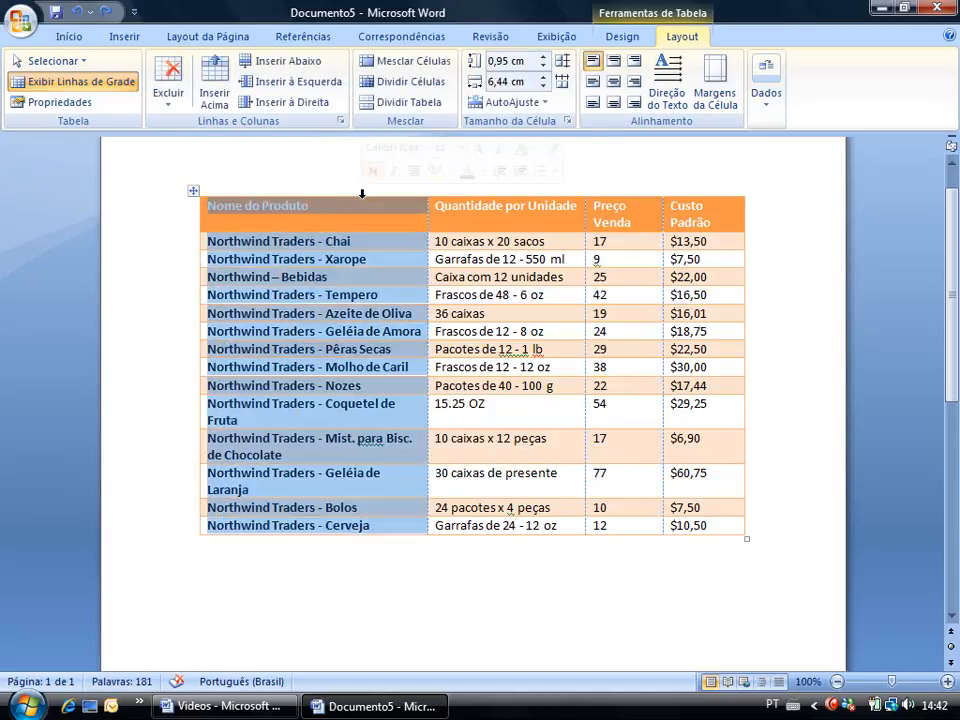
left_click(621, 194, "ctrl")
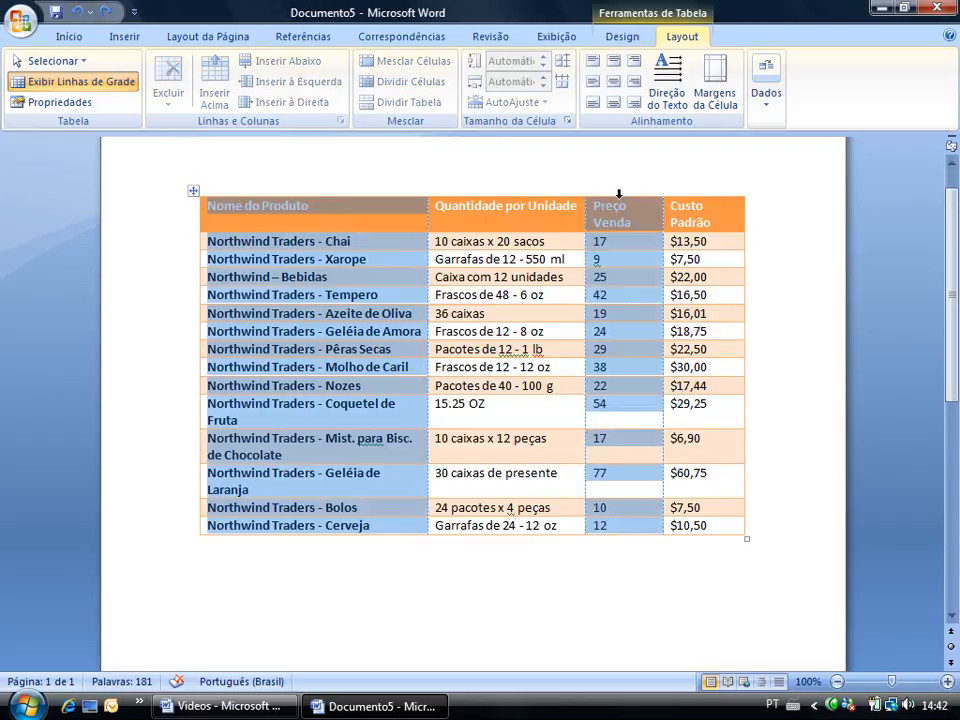
right_click(296, 208)
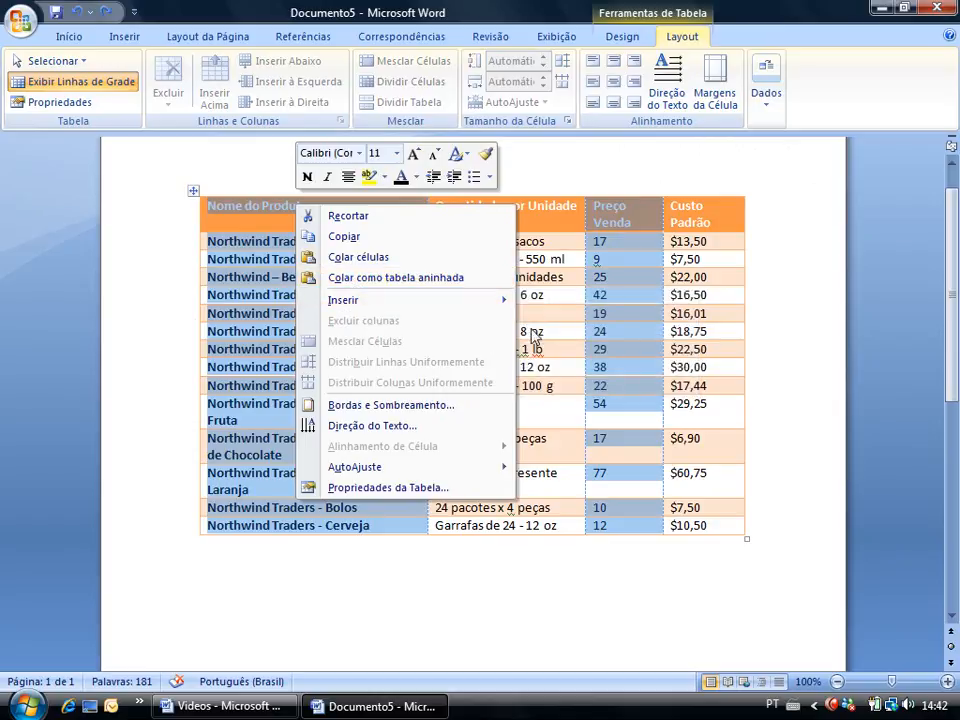
left_click(628, 222)
Delete the adjacent "Quantidade por Unidade" and "Preço Venda" columns together, and undo the deletion.
left_click_drag(616, 196, 529, 191)
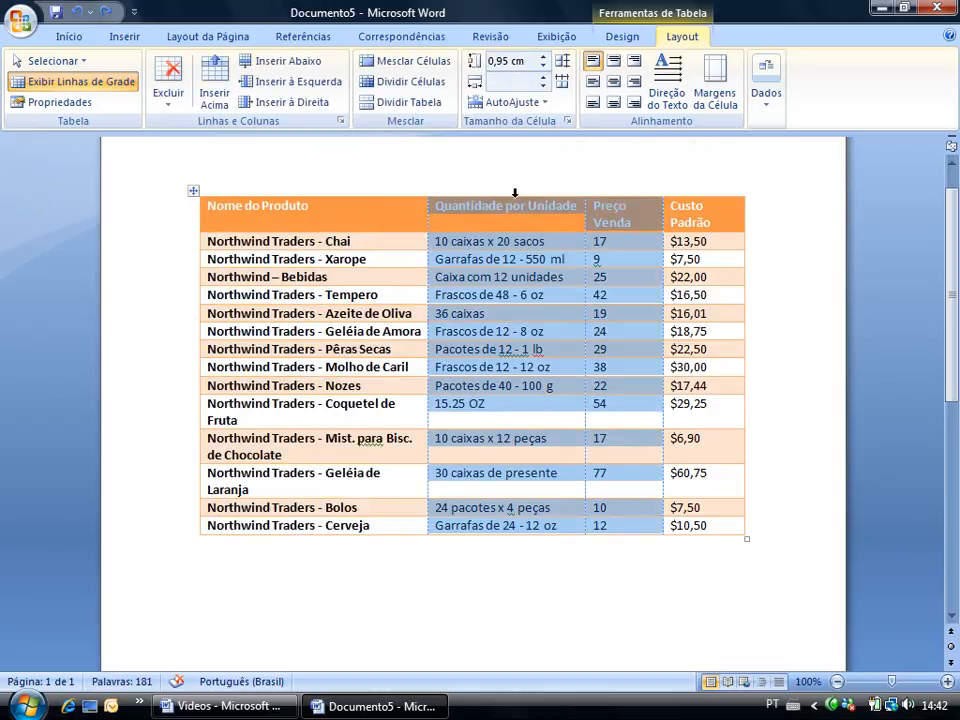
right_click(516, 208)
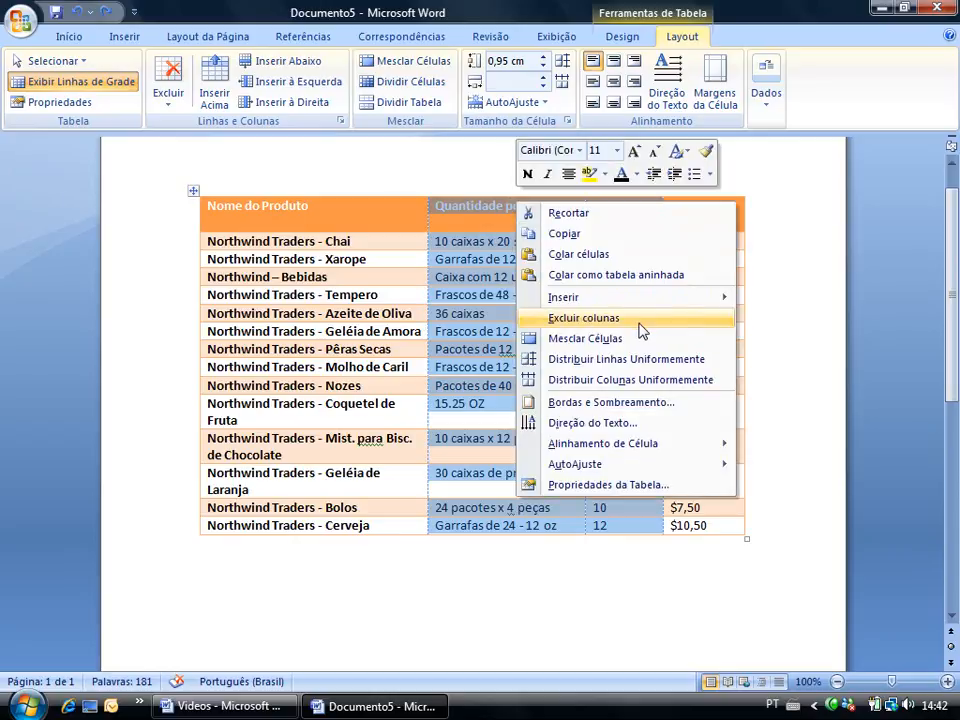
left_click(584, 320)
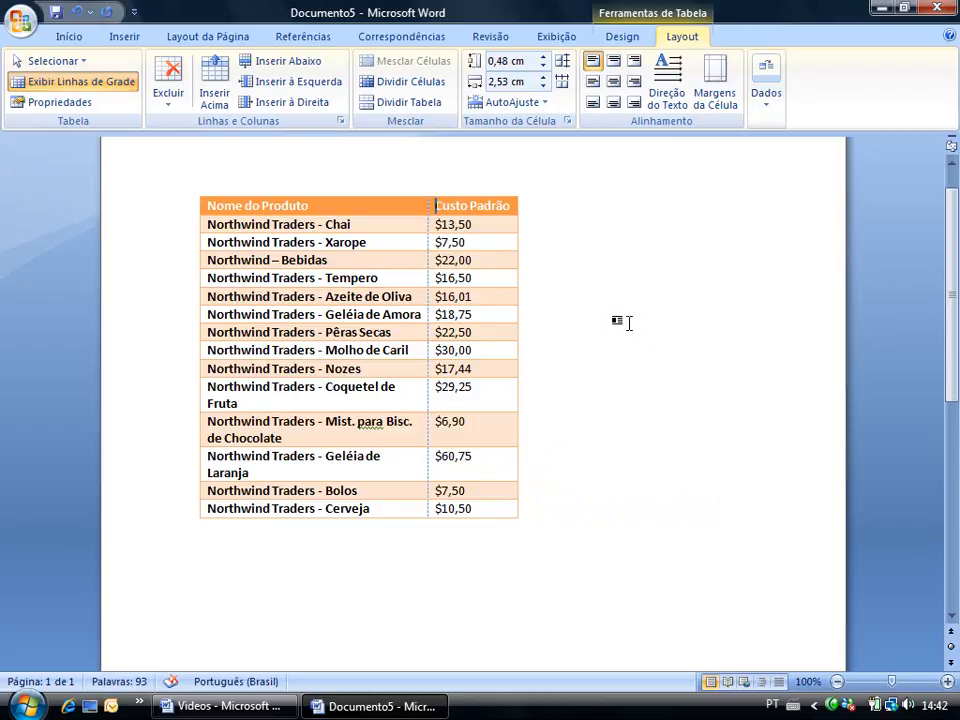
key("ctrl+z")
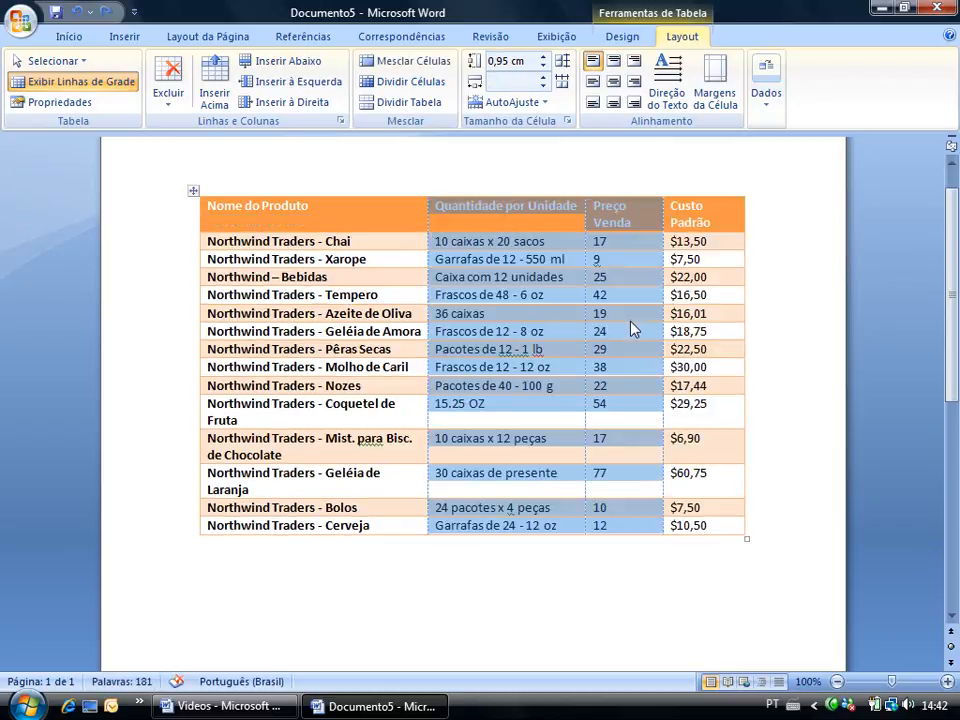
Select the whole "Northwind Traders - Chai" row and, separately, the whole "Quantidade por Unidade" column, leaving nothing selected.
left_click(622, 313)
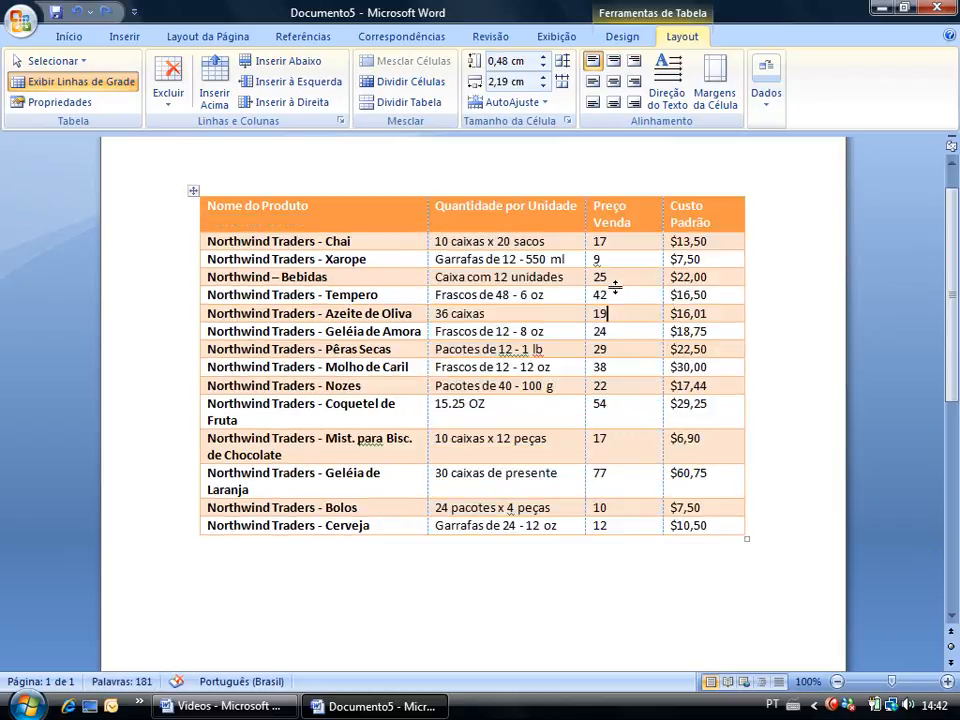
left_click(515, 237)
left_click_drag(547, 242, 470, 239)
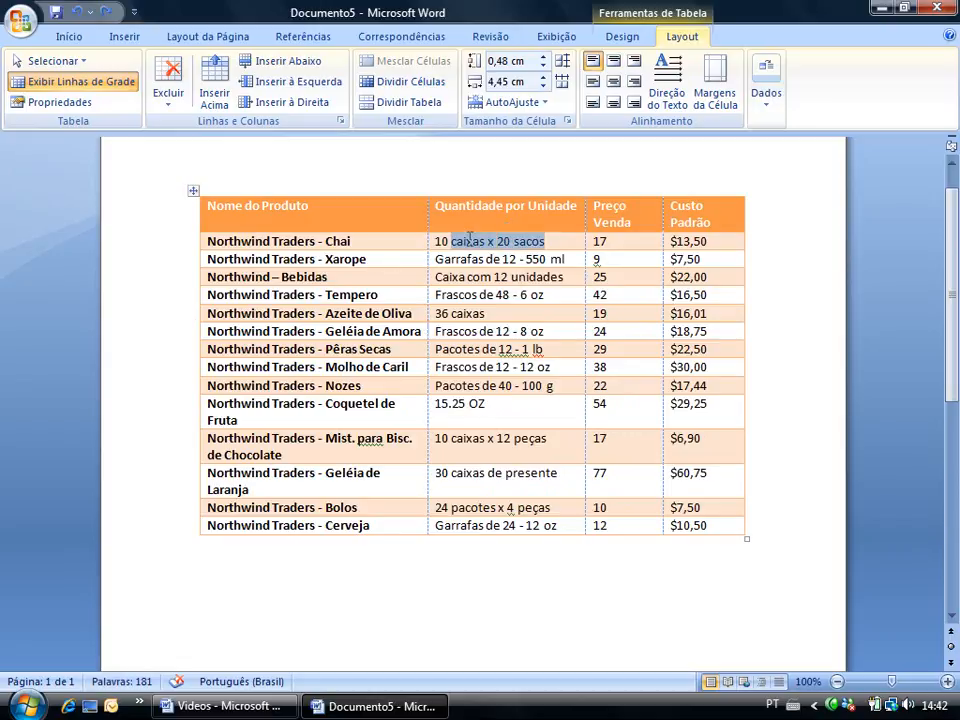
left_click(172, 245)
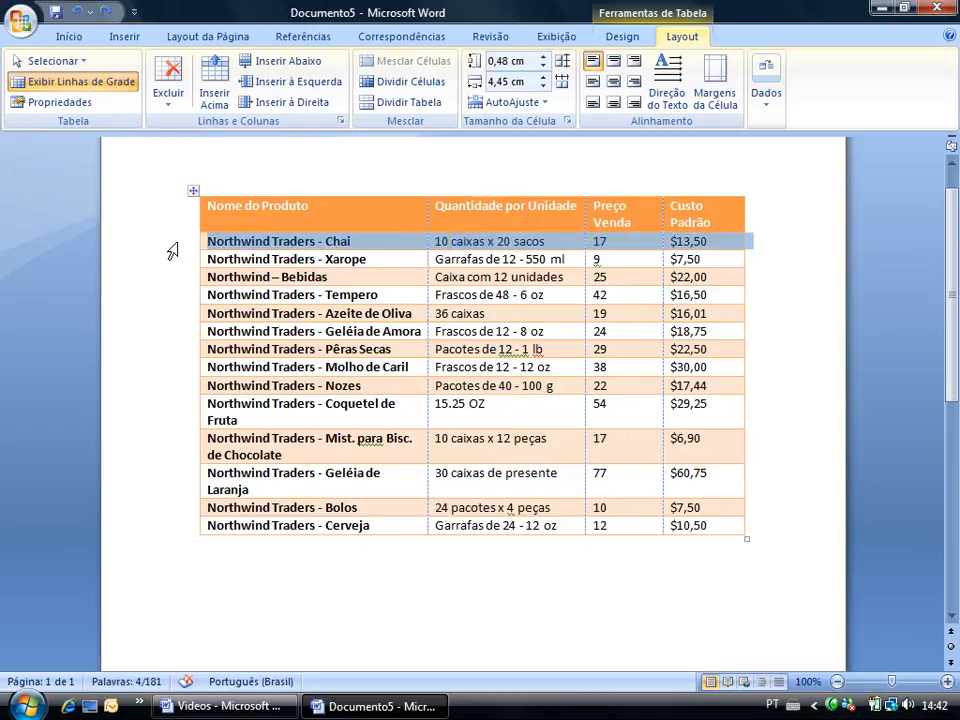
left_click(448, 190)
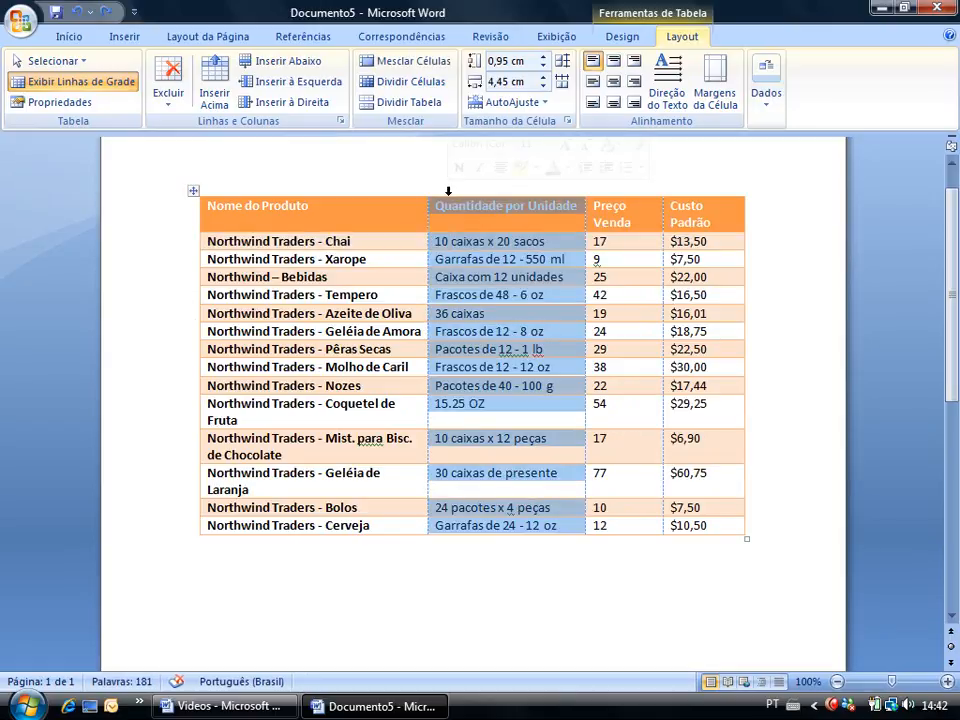
left_click(338, 330)
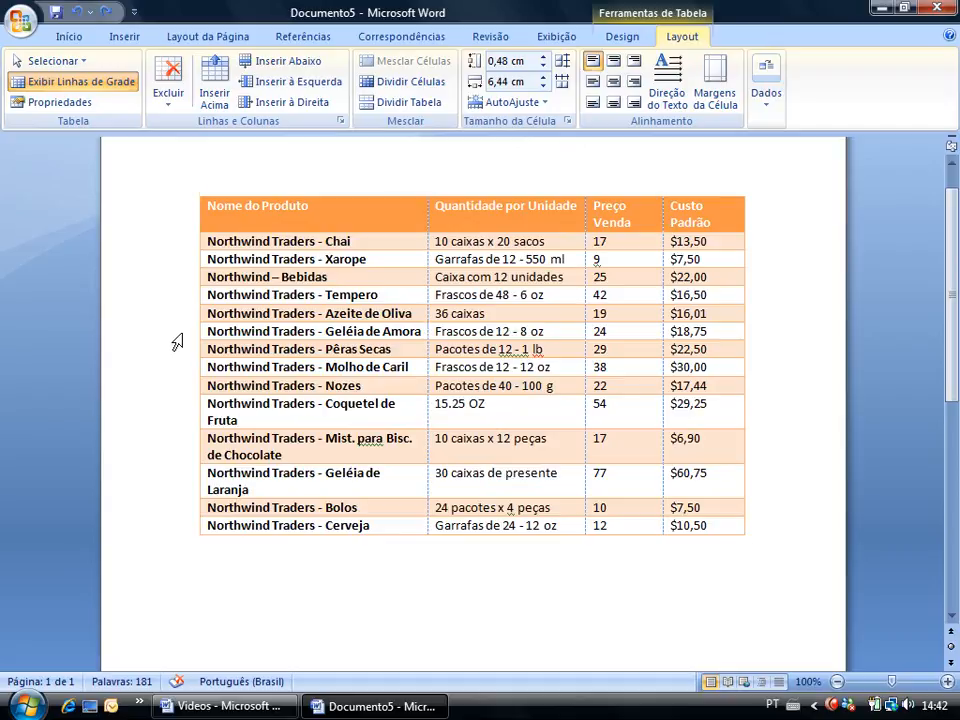